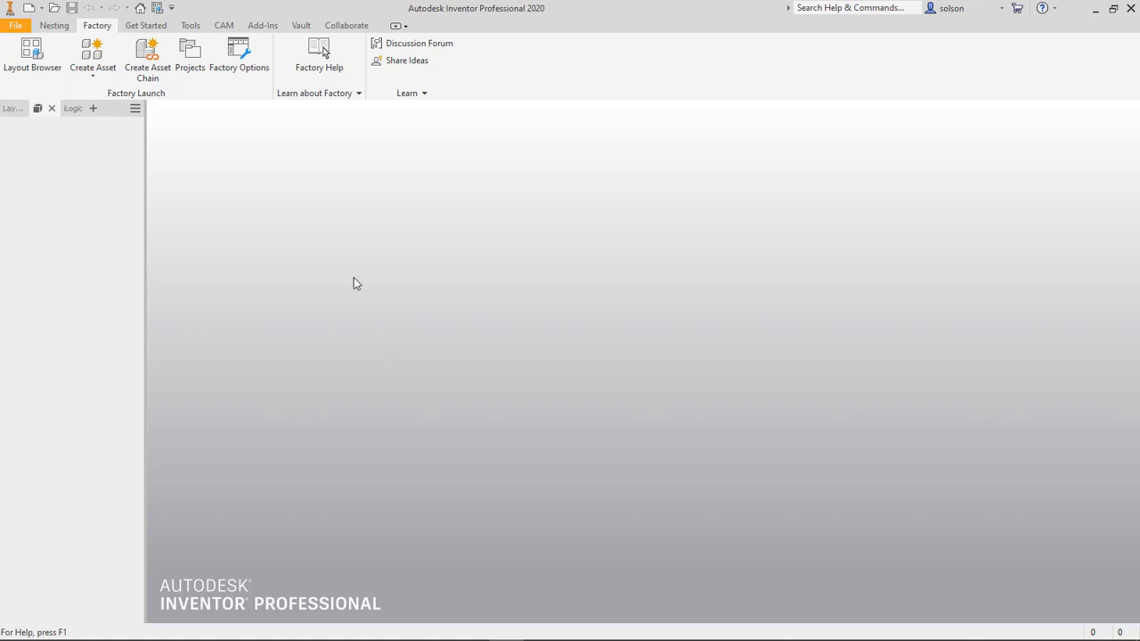
Step: Look over the project settings, then close the Projects dialog
click(193, 64)
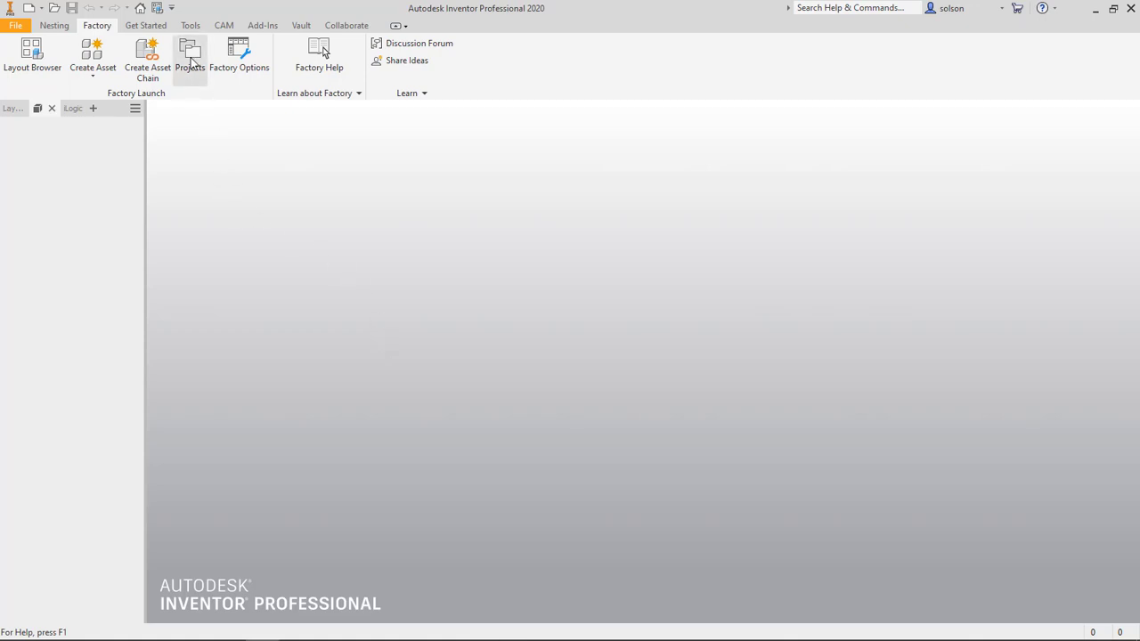
scroll(437, 143, down, 3)
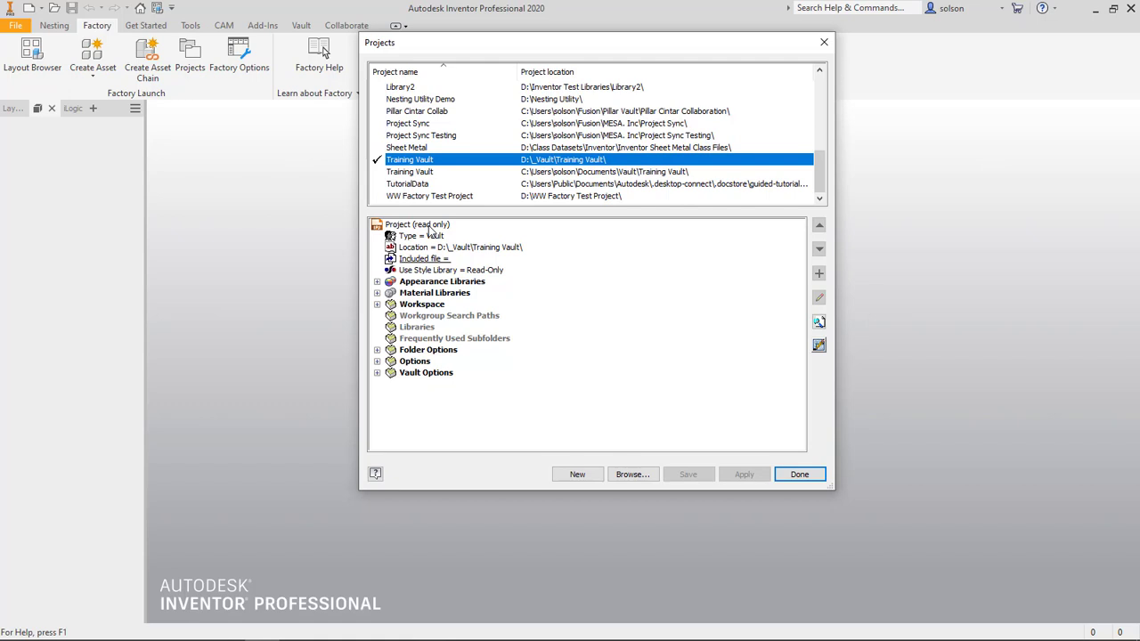
click(805, 477)
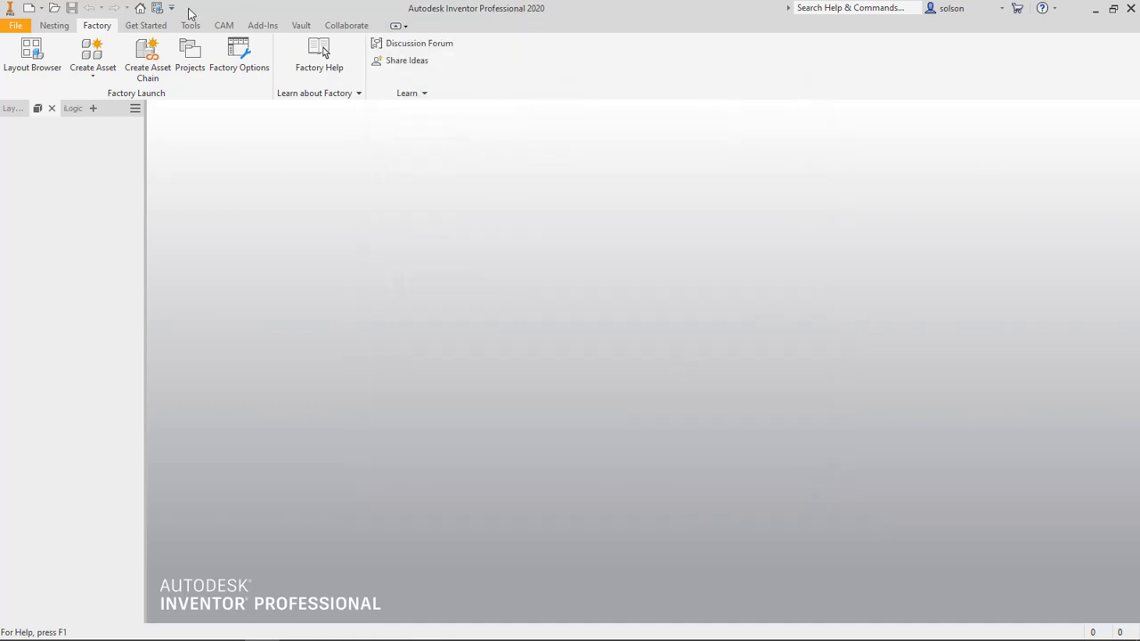
Step: Check out Training Vault.ipj from the vault via a temporary Standard.ipt part, then close Part6
click(29, 10)
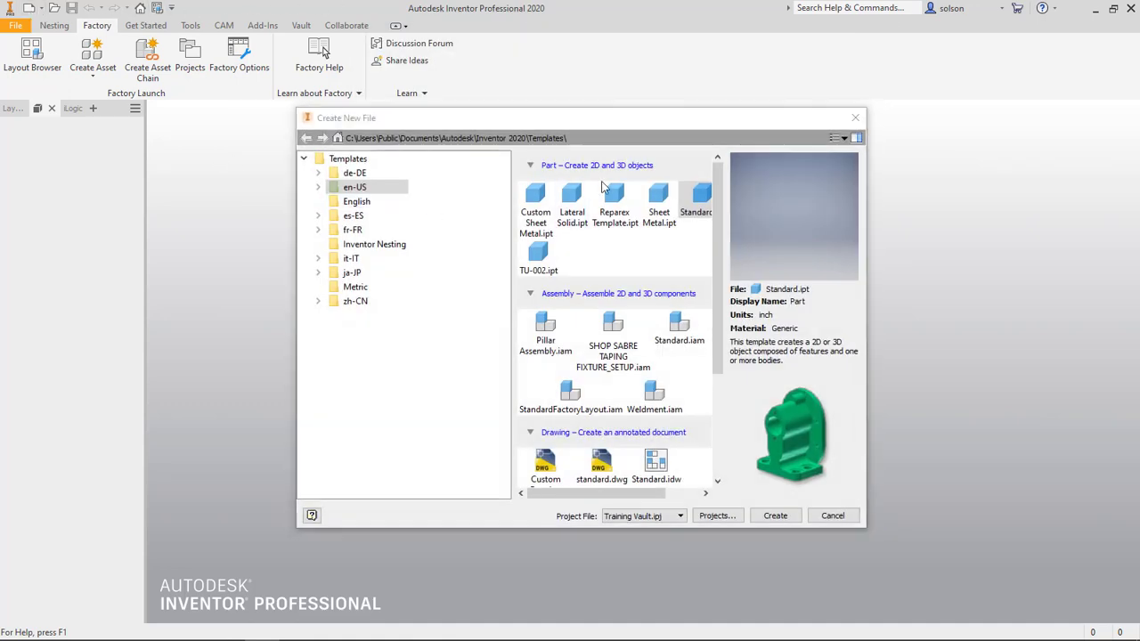
double_click(698, 202)
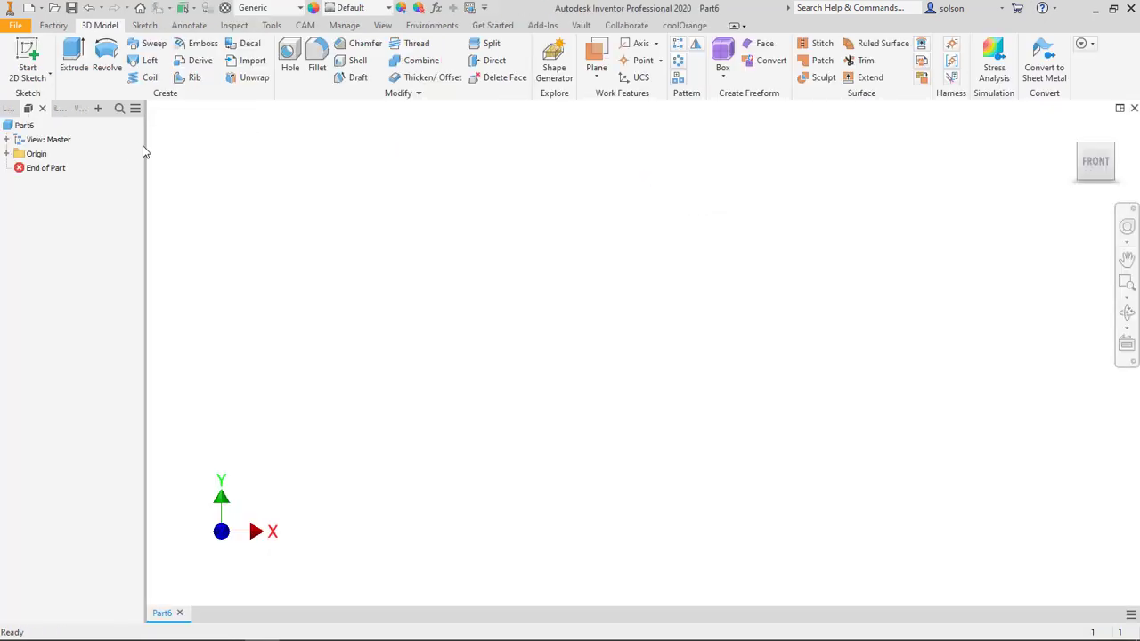
drag(144, 151, 196, 152)
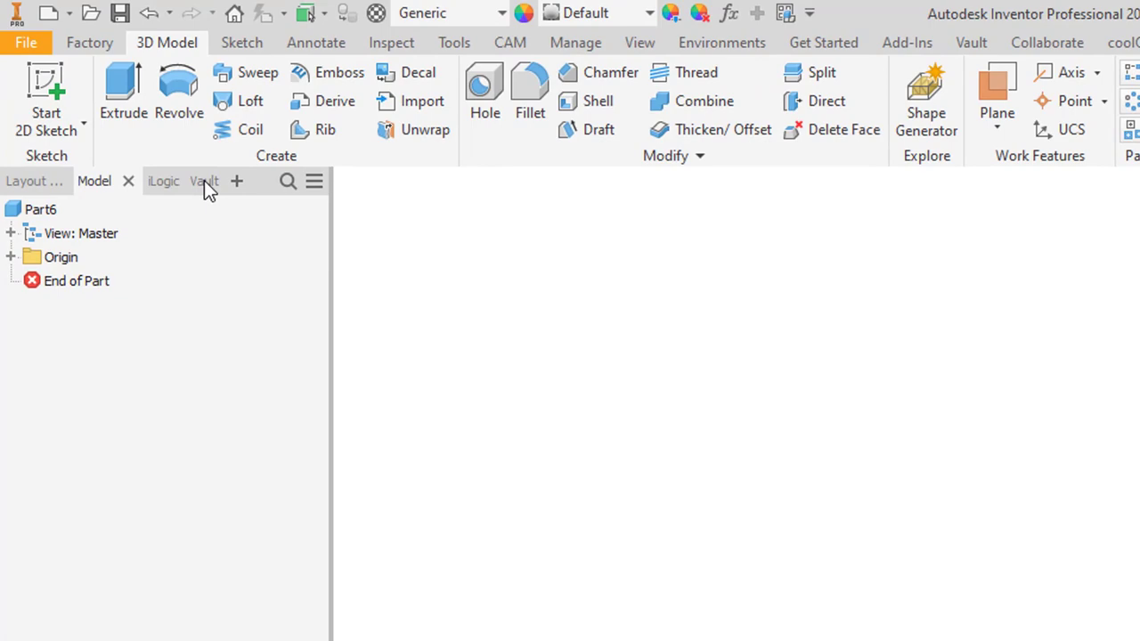
click(204, 181)
right_click(73, 242)
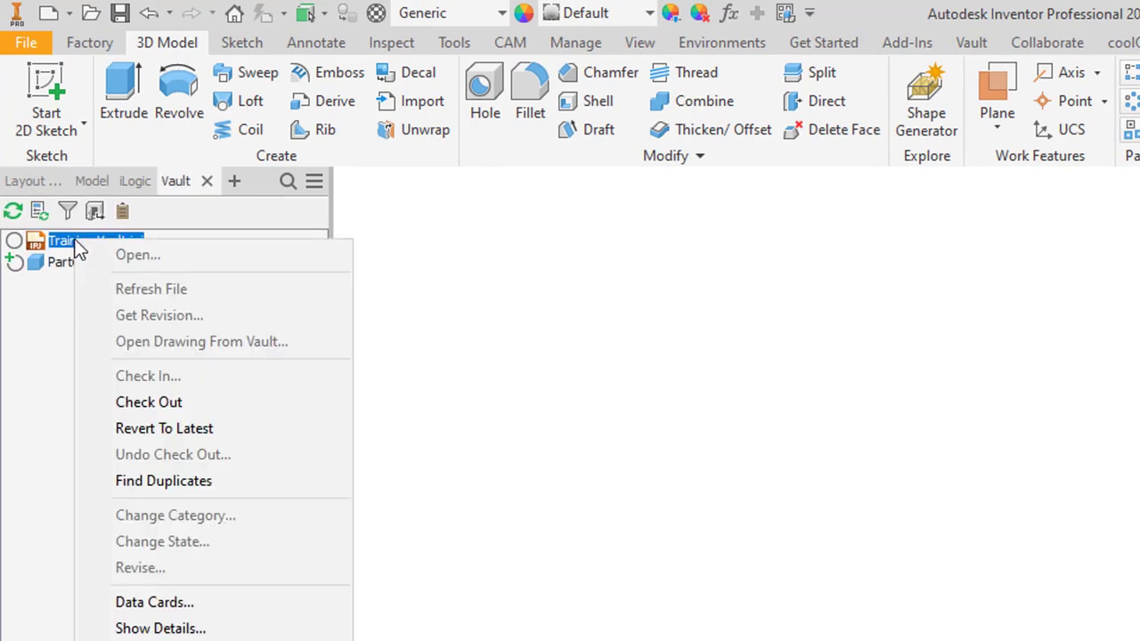
click(168, 403)
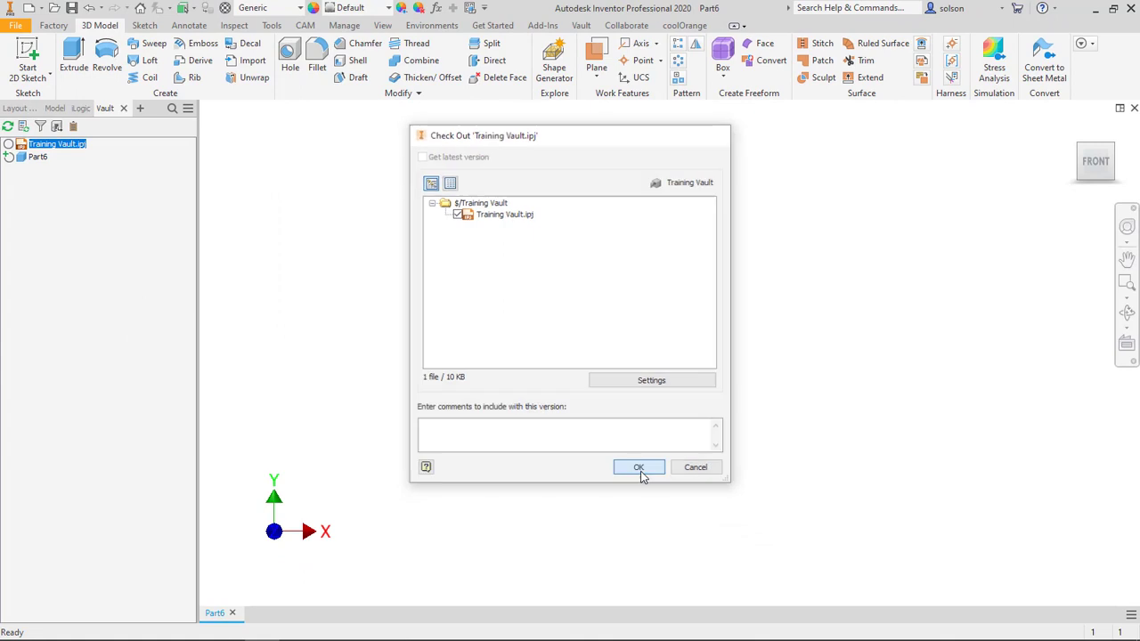
click(914, 640)
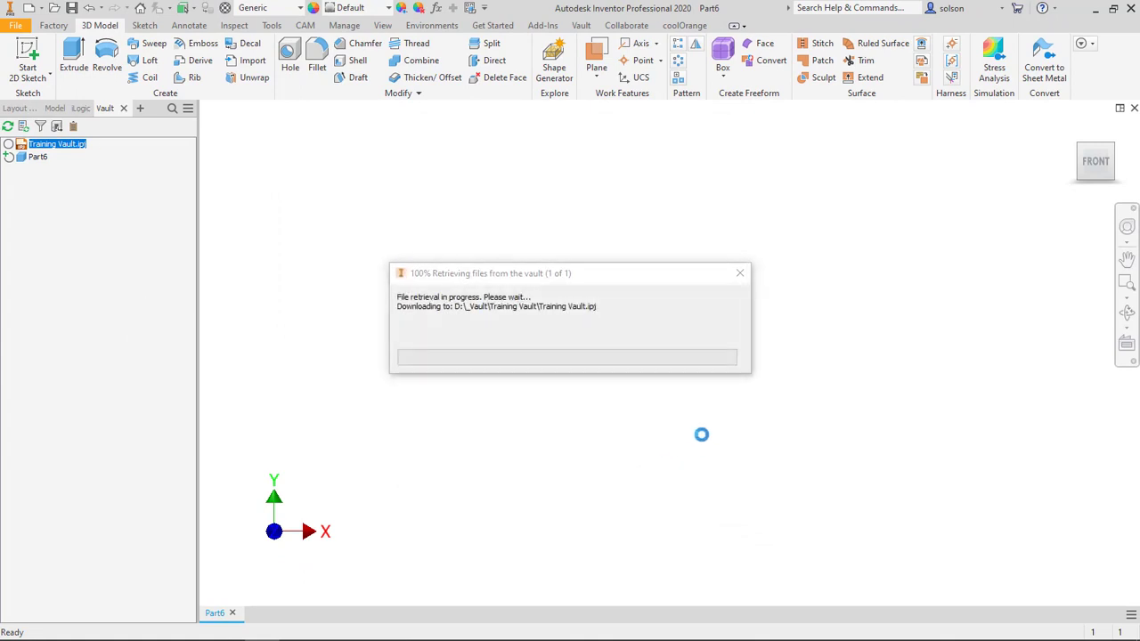
click(1134, 109)
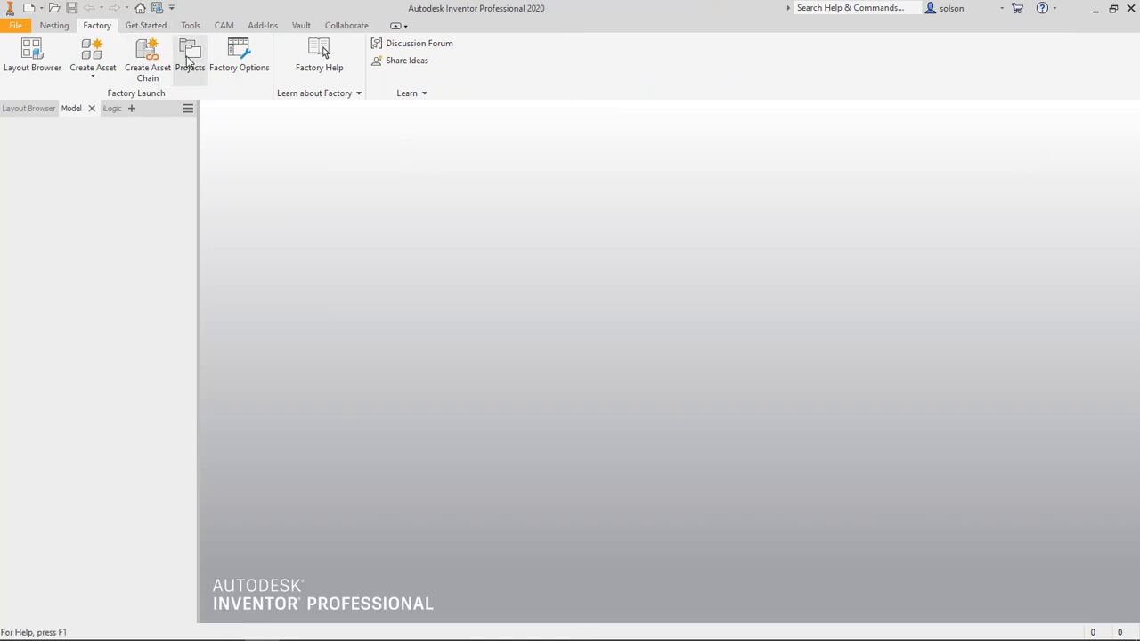
Step: Set Training Vault's Use Style Library to Read-Write and save the project
click(190, 53)
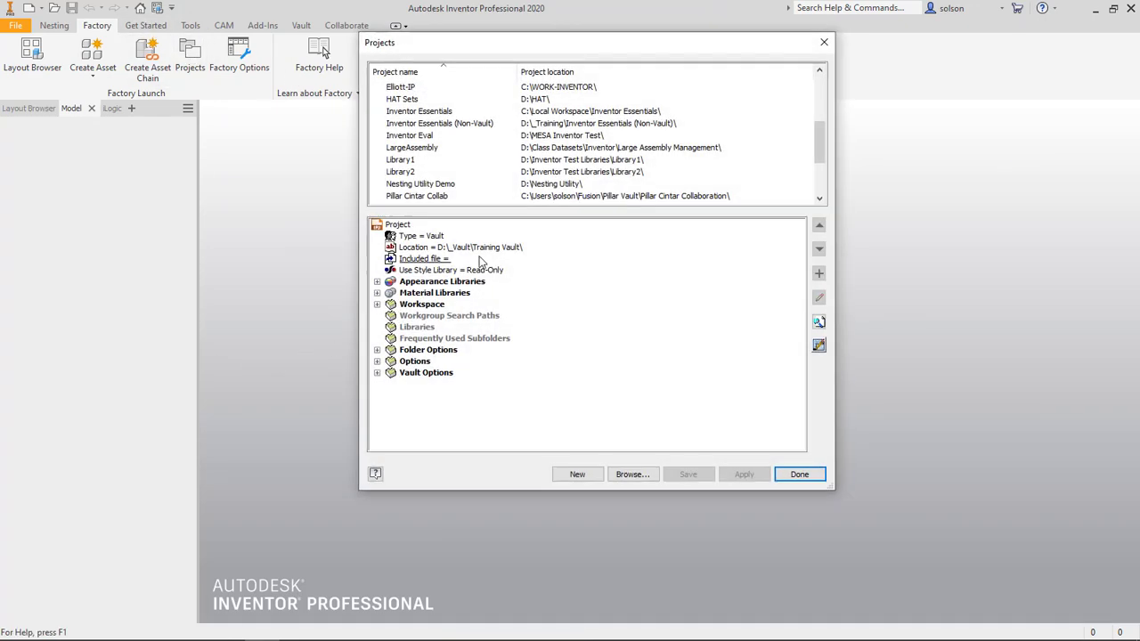
click(478, 271)
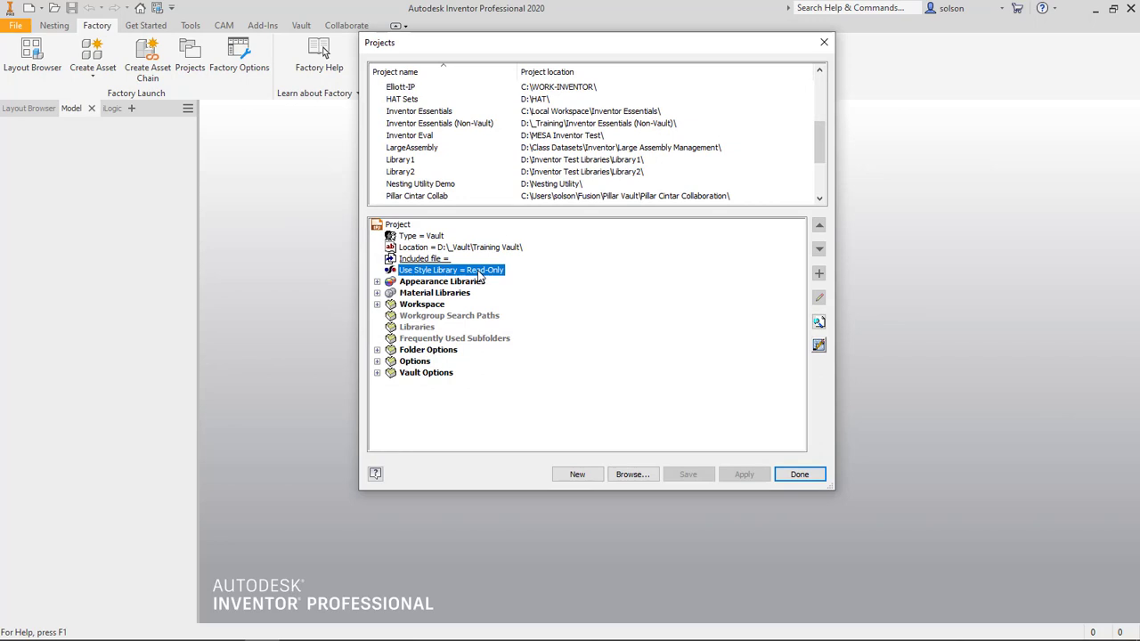
click(479, 271)
click(524, 279)
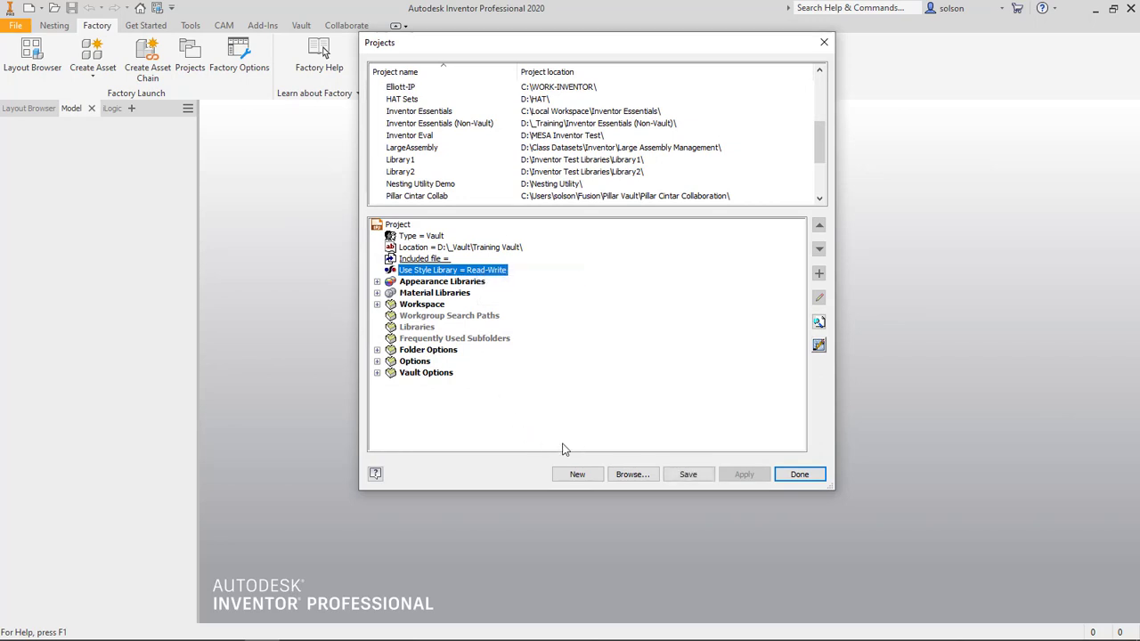
click(700, 477)
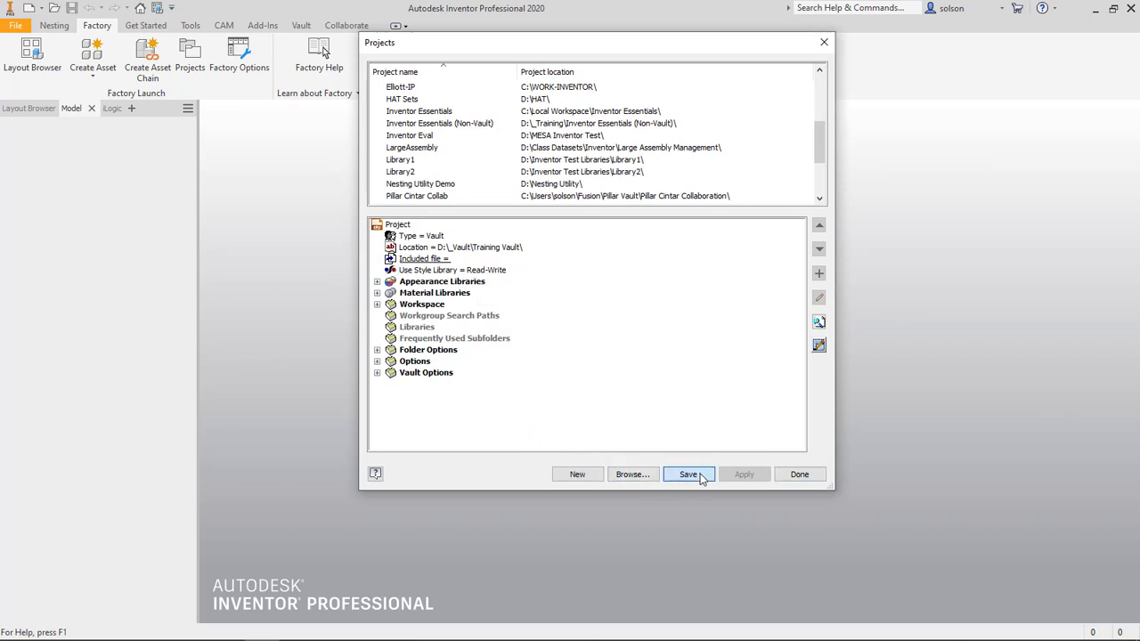
click(700, 477)
click(800, 475)
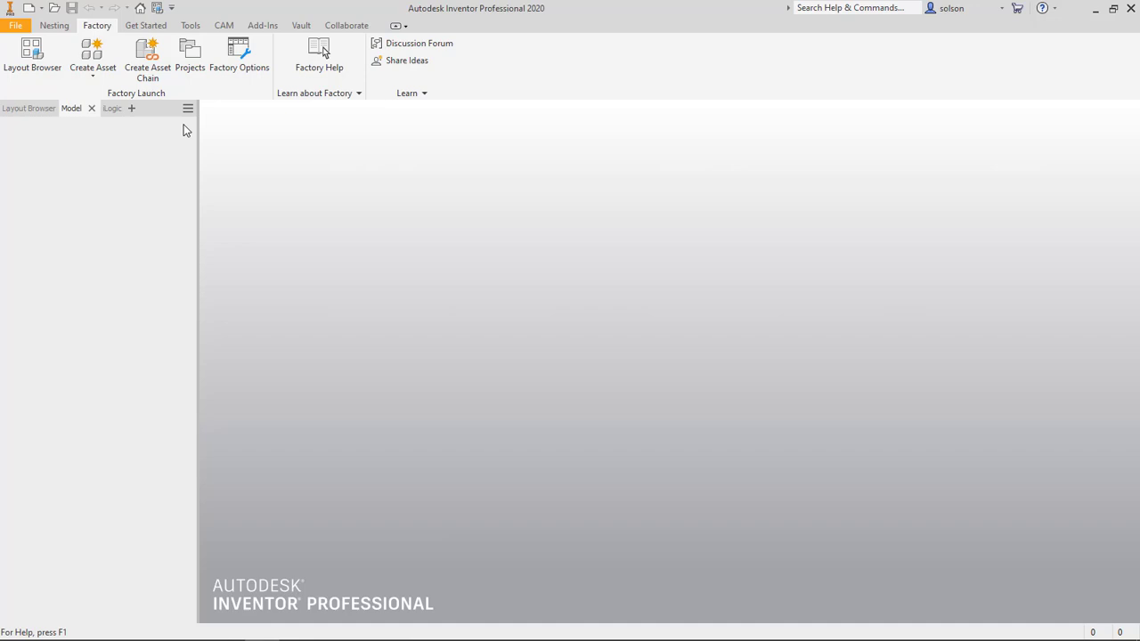
Step: Open Custom Drawing Template.dwg from Recent Documents, accepting the search-path warning
click(16, 26)
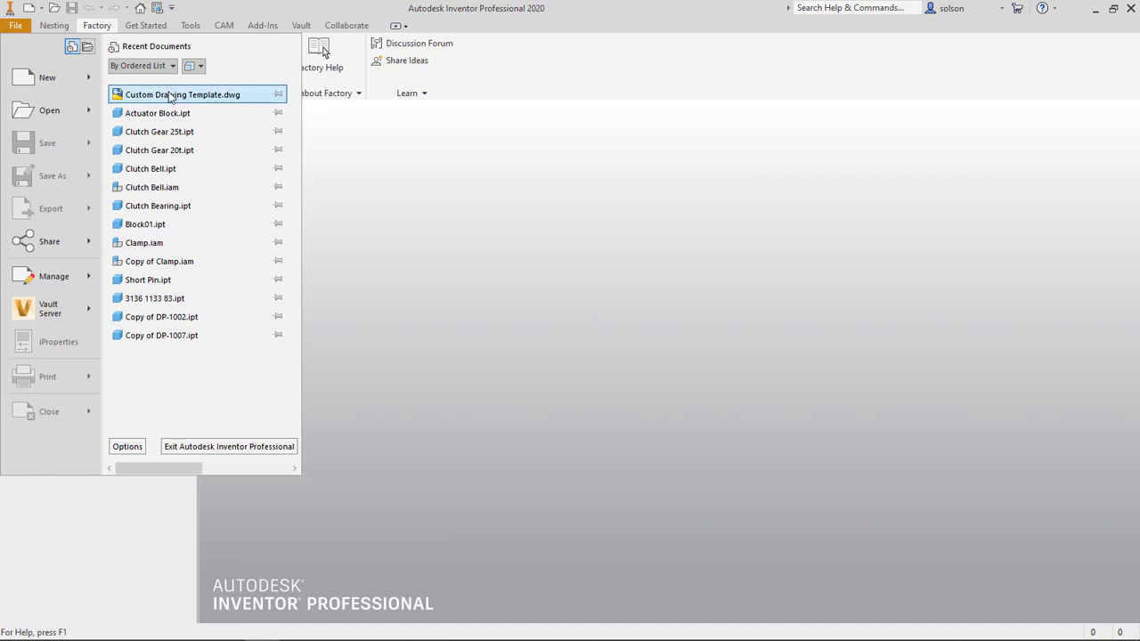
mouse_move(170, 96)
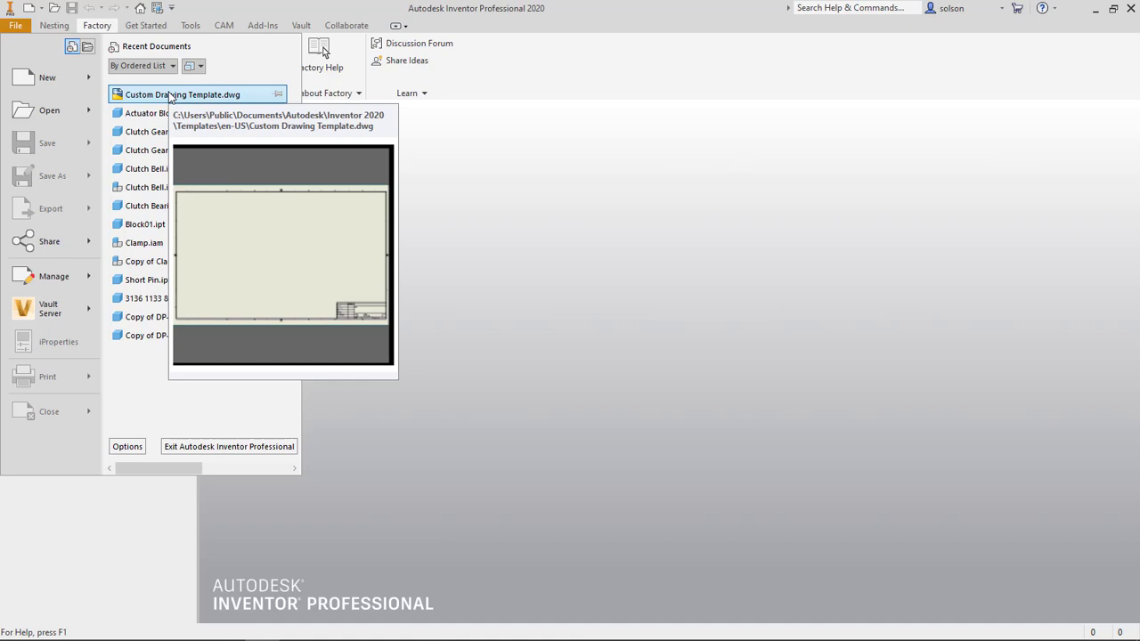
click(171, 96)
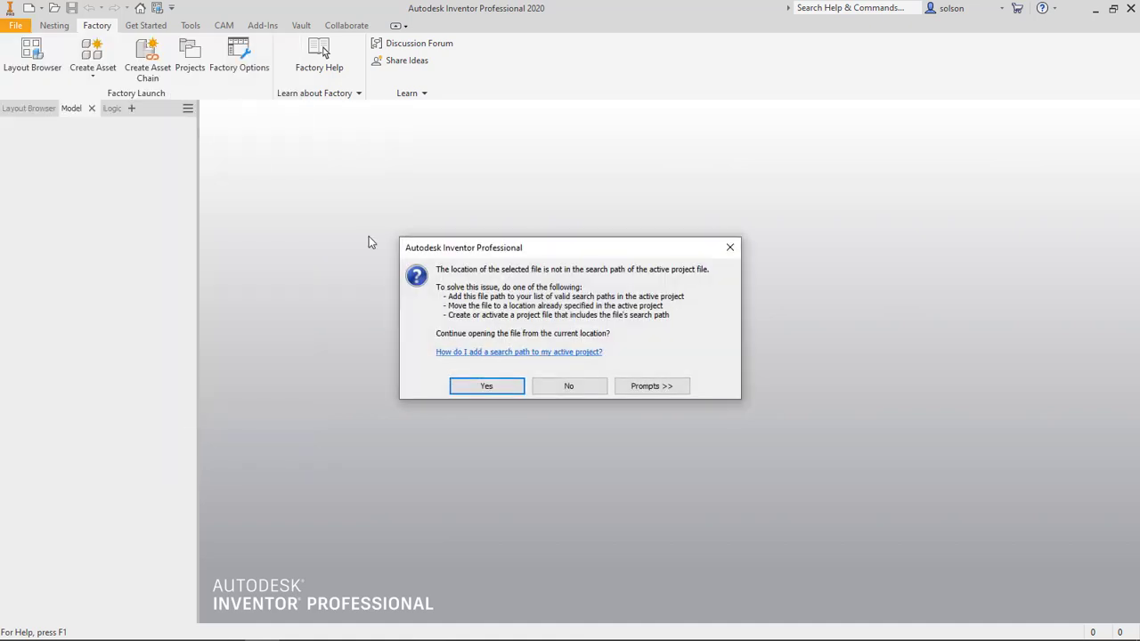
click(487, 386)
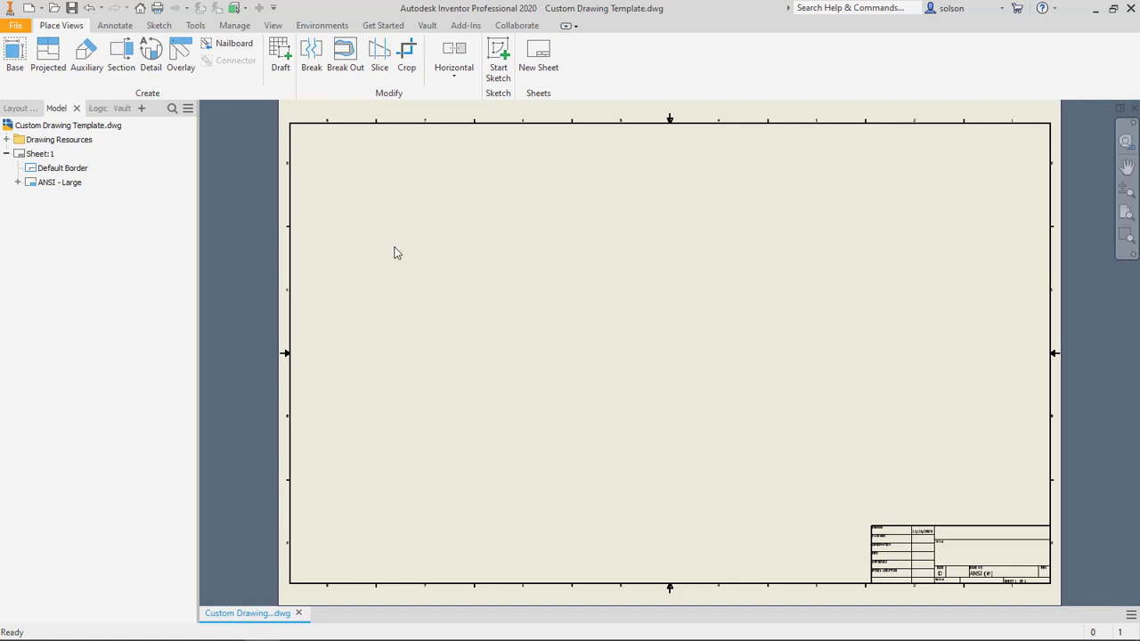
Step: Select the Parts List (ANSI) style in the Style and Standard Editor
click(231, 25)
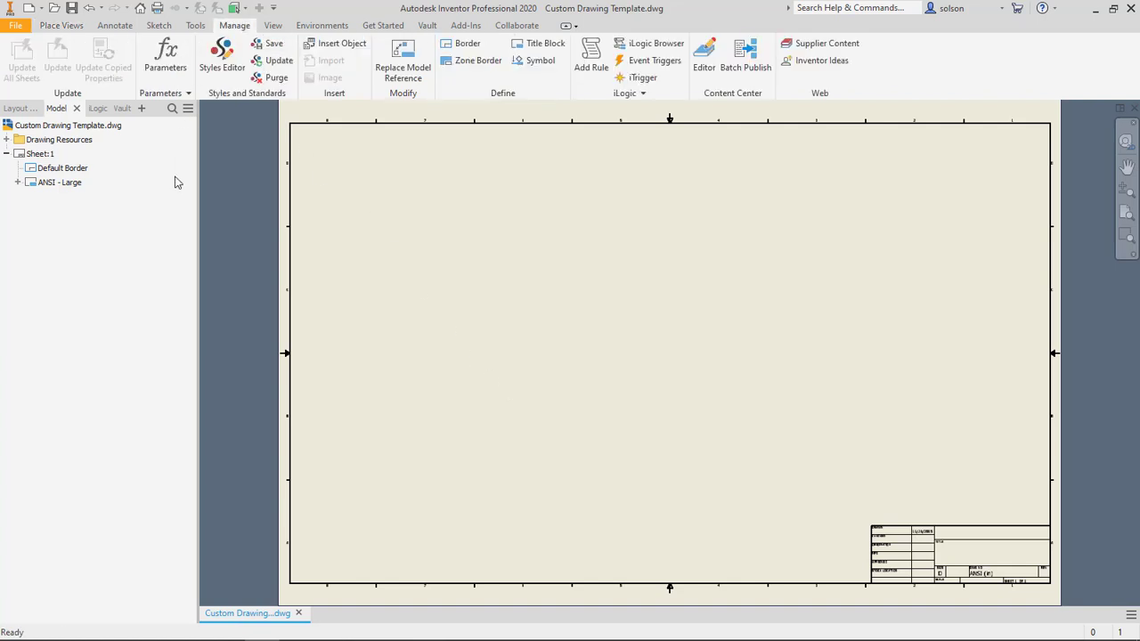
click(222, 58)
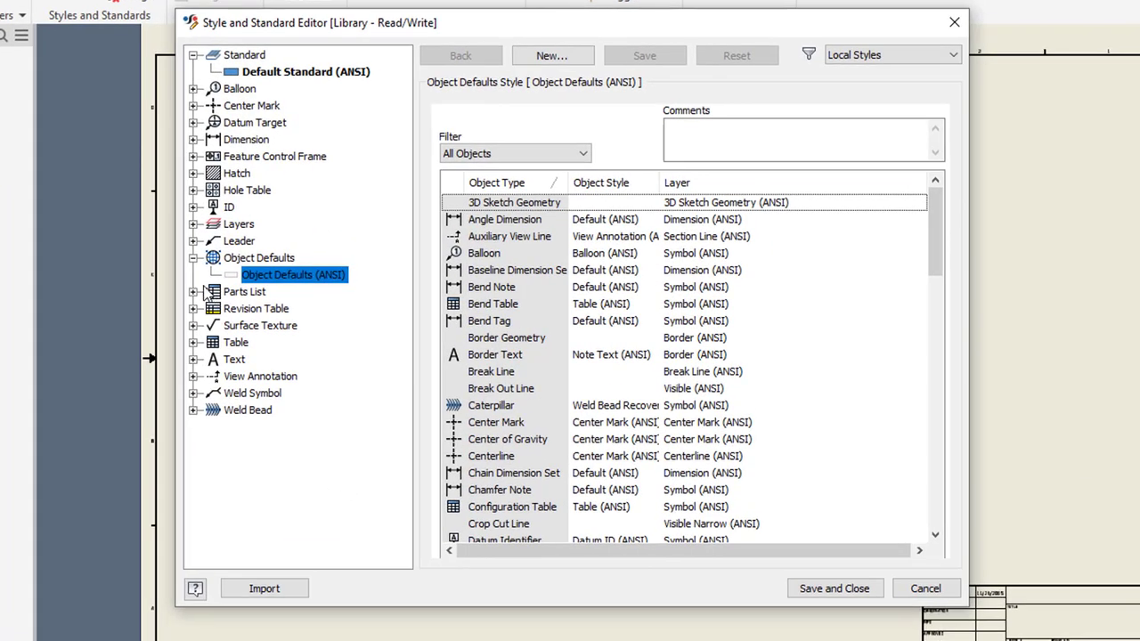
click(193, 291)
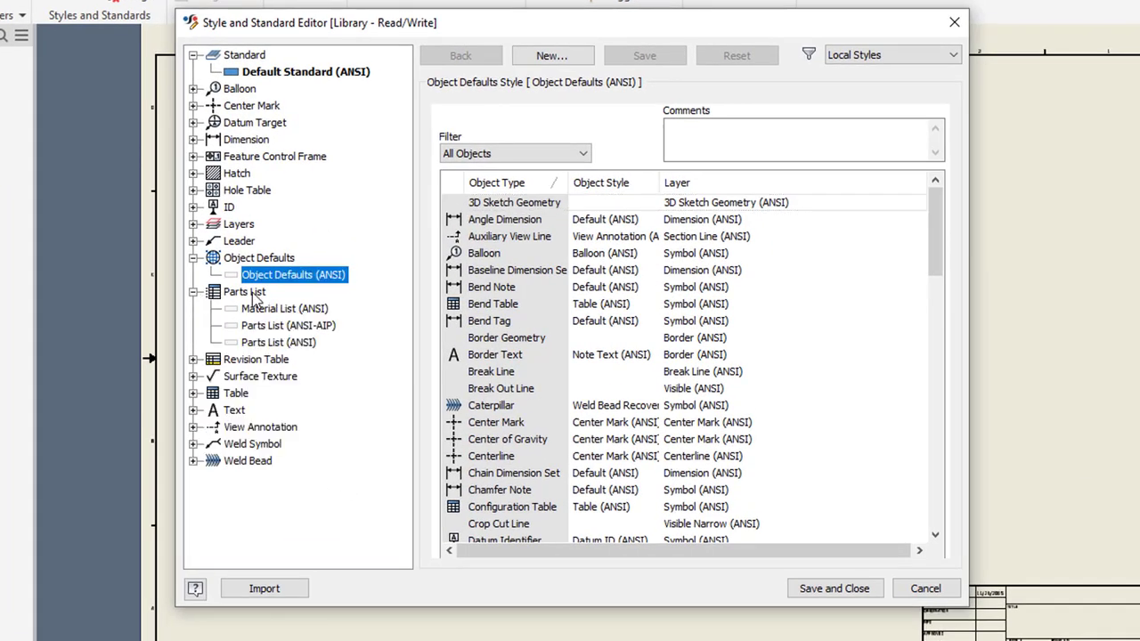
click(257, 294)
click(271, 343)
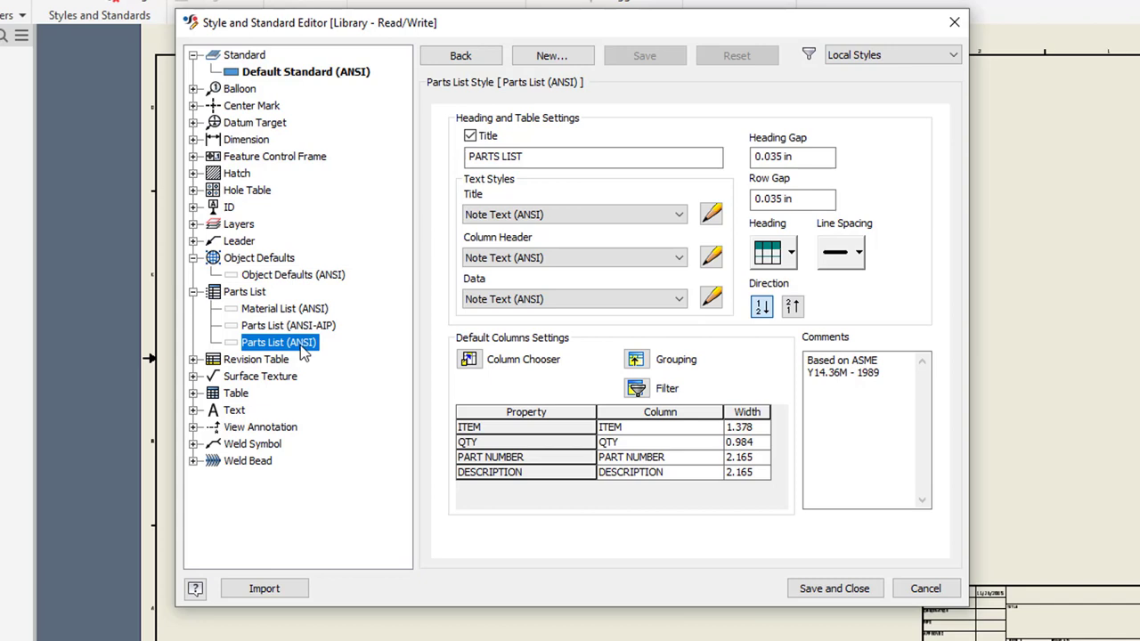
Step: Create a new style from it named 'Parts List w\Stock Location', added to the standard
click(551, 56)
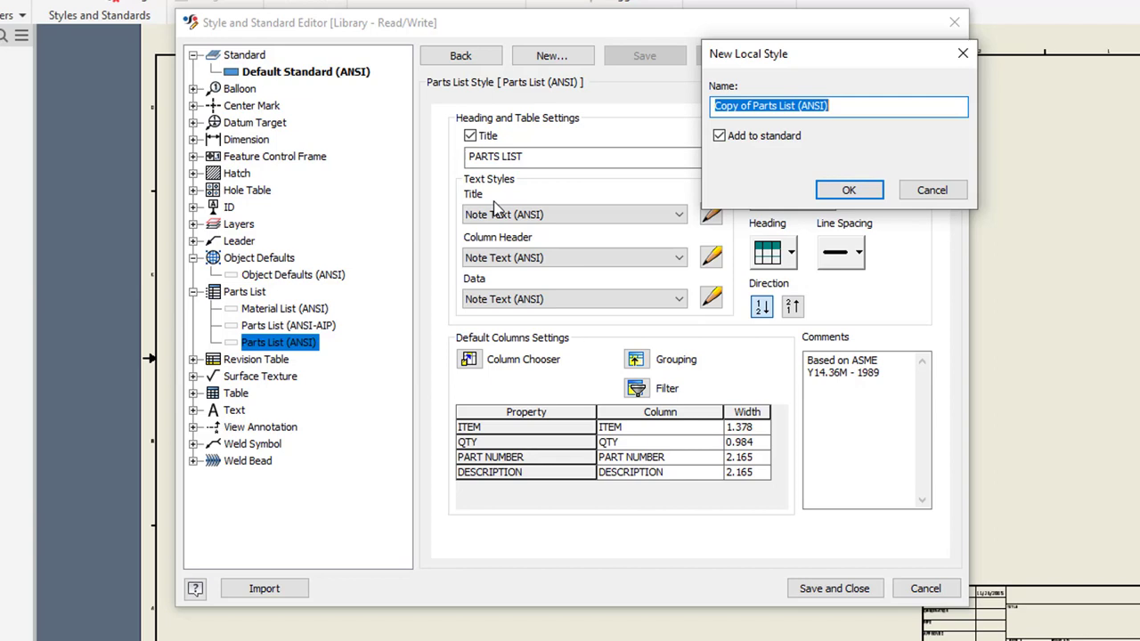
key(Home)
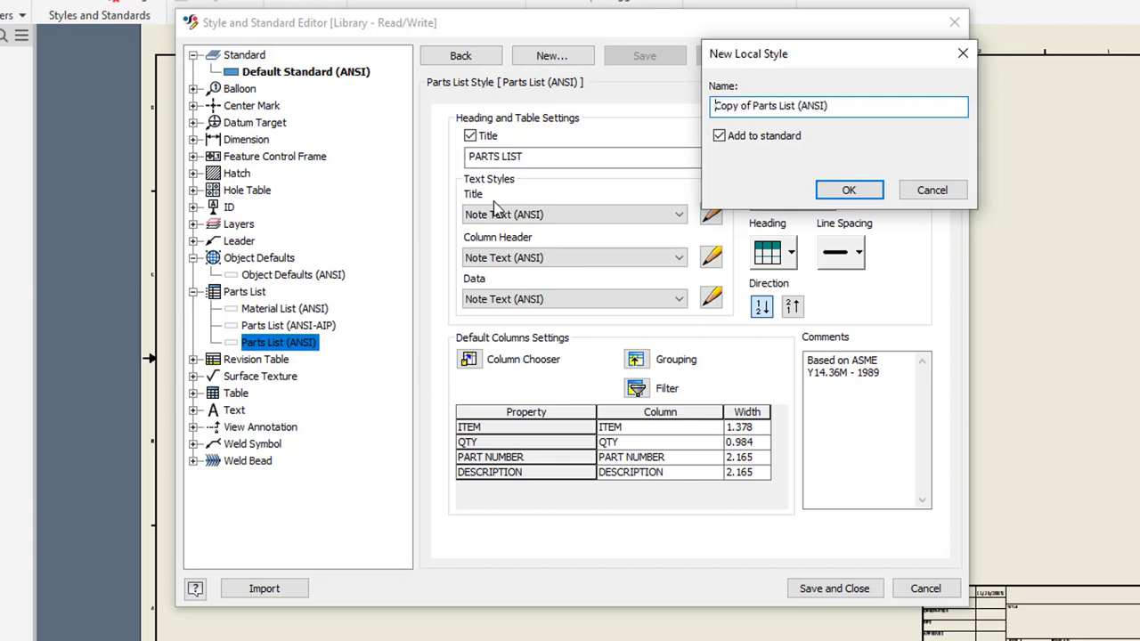
key(Delete)
key(Delete)
key(Delete)
key(Delete)
key(Delete)
key(Delete)
key(Delete)
key(Delete)
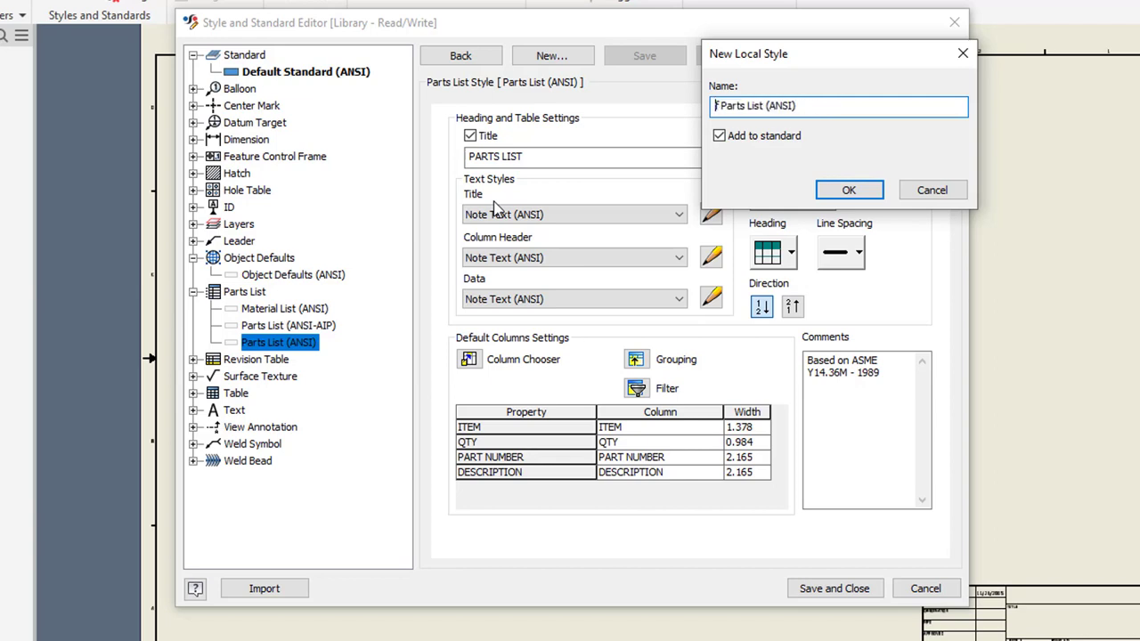
key(Right)
key(Right)
key(Right)
key(Right)
key(Right)
key(Right)
key(Right)
key(Right)
key(Right)
key(Right)
key(Delete)
key(Delete)
key(Delete)
key(Delete)
key(Delete)
key(Delete)
key(Delete)
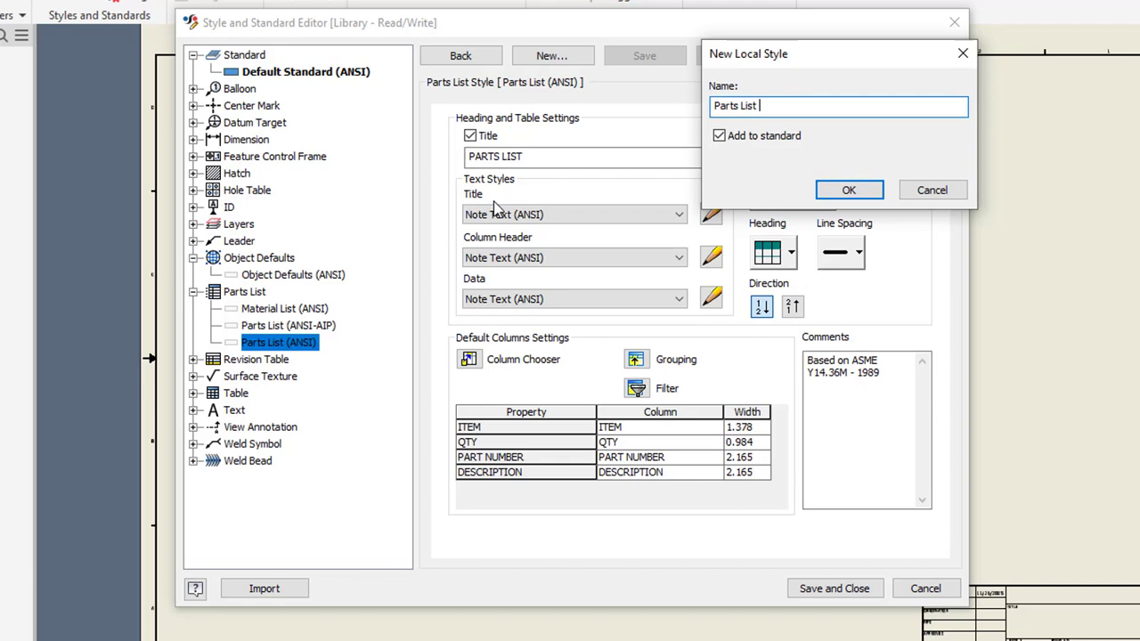
text(w\Stock Location)
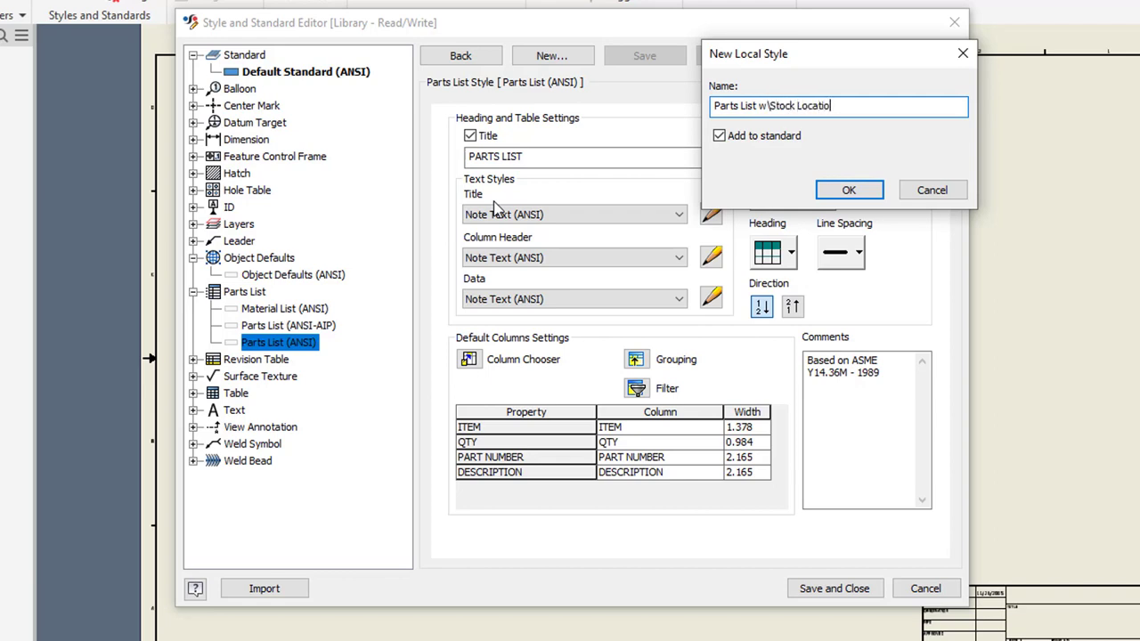
click(846, 190)
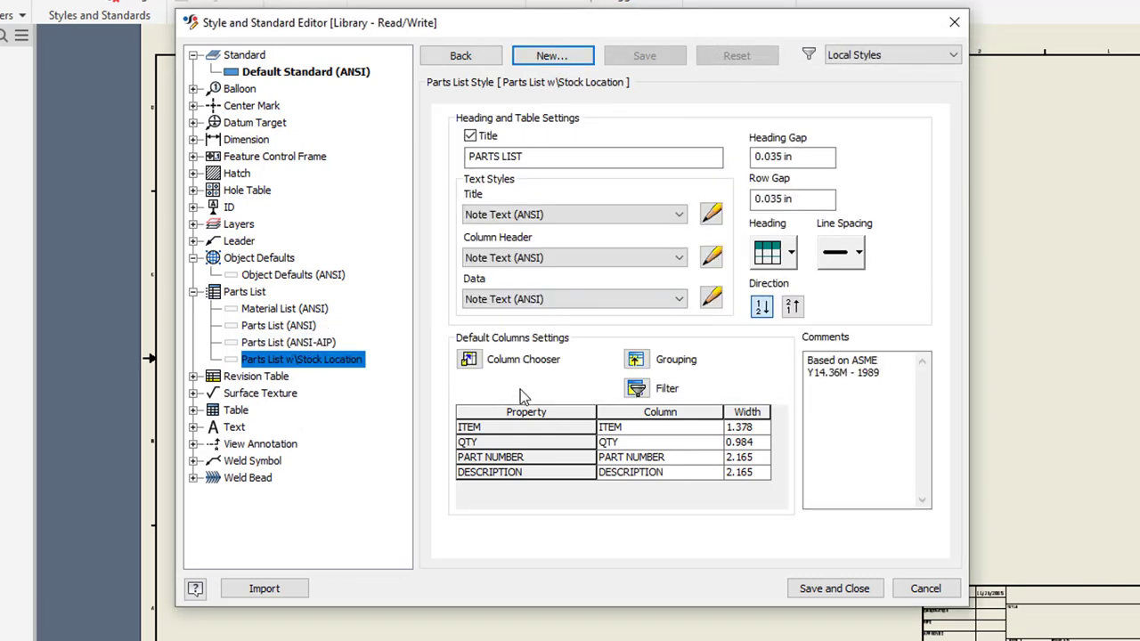
Step: Define a custom Stock Location property and add it as a default parts list column
click(470, 360)
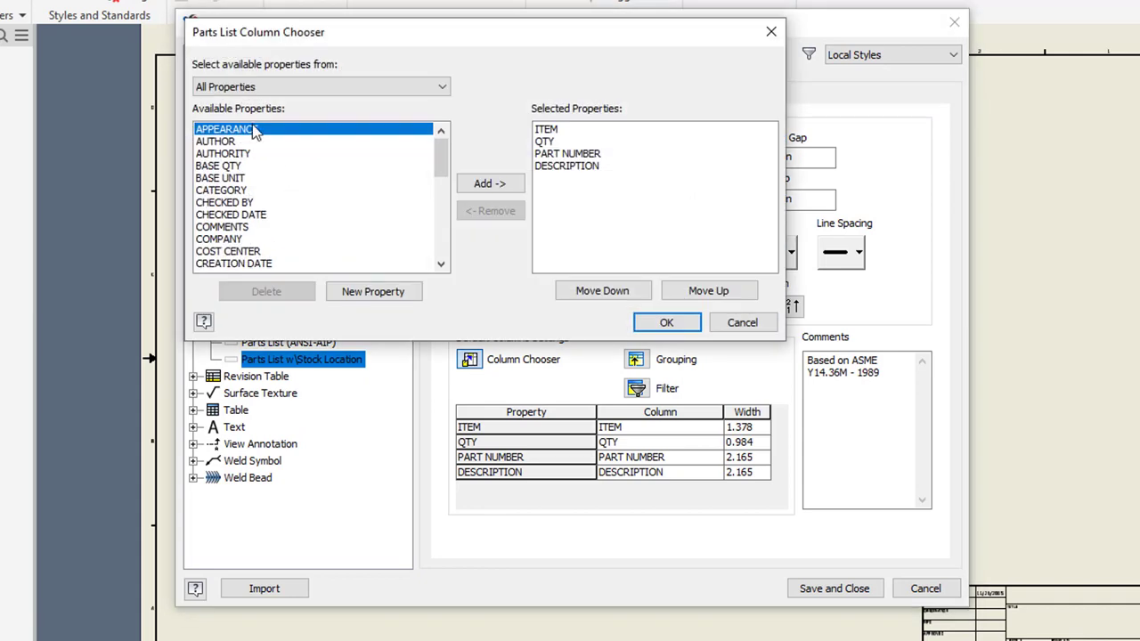
scroll(255, 132, down, 1)
scroll(256, 132, down, 8)
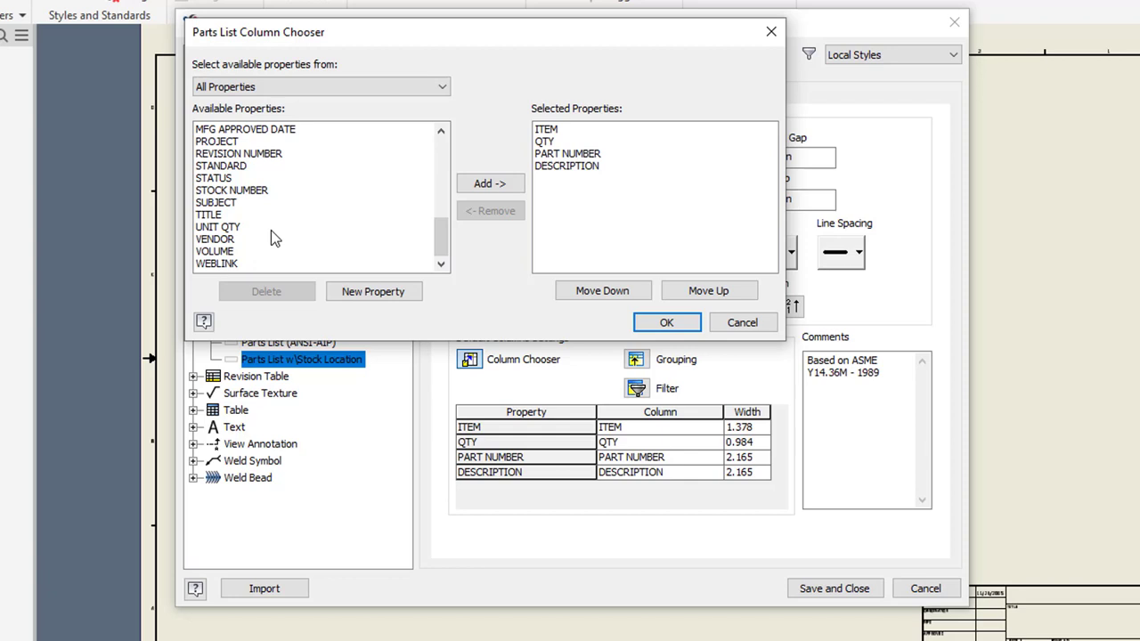
scroll(267, 225, up, 9)
key(Home)
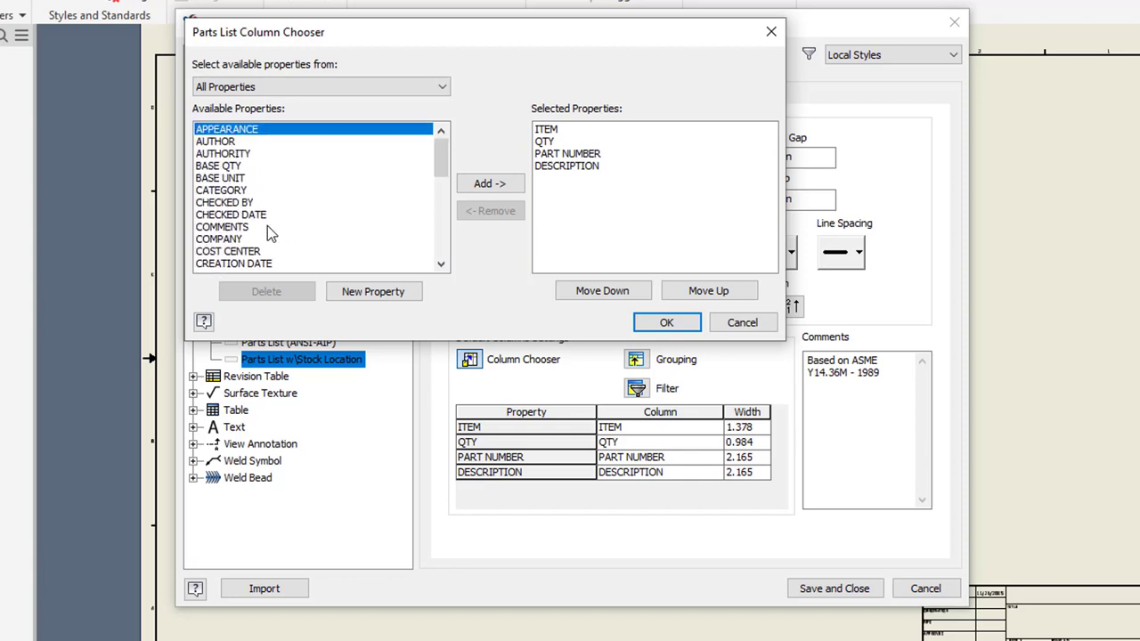
click(376, 294)
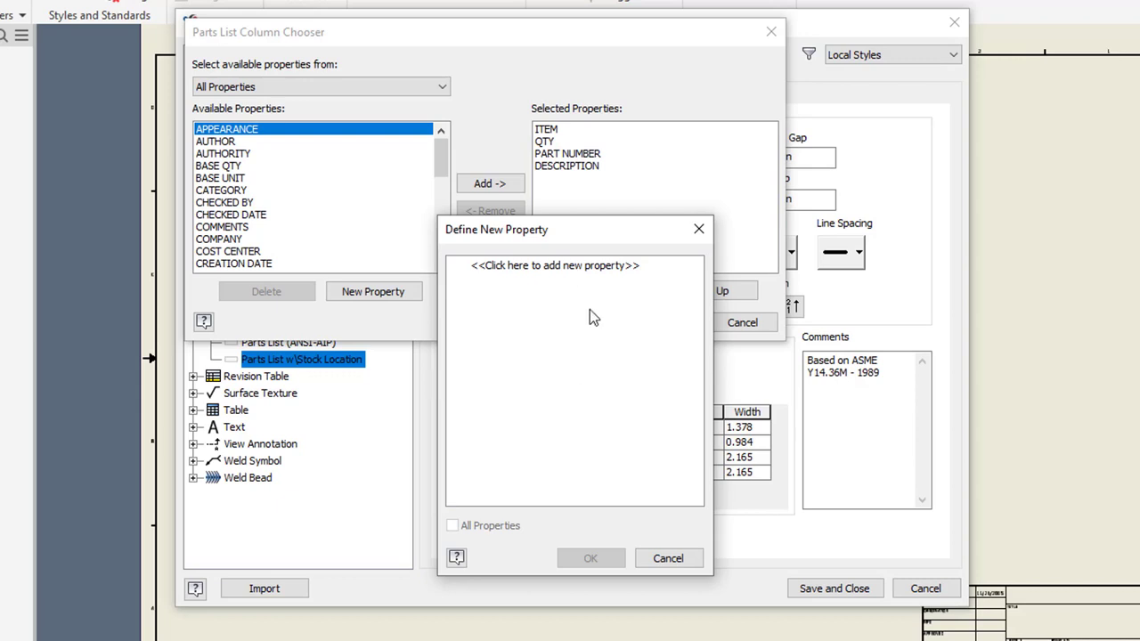
click(528, 265)
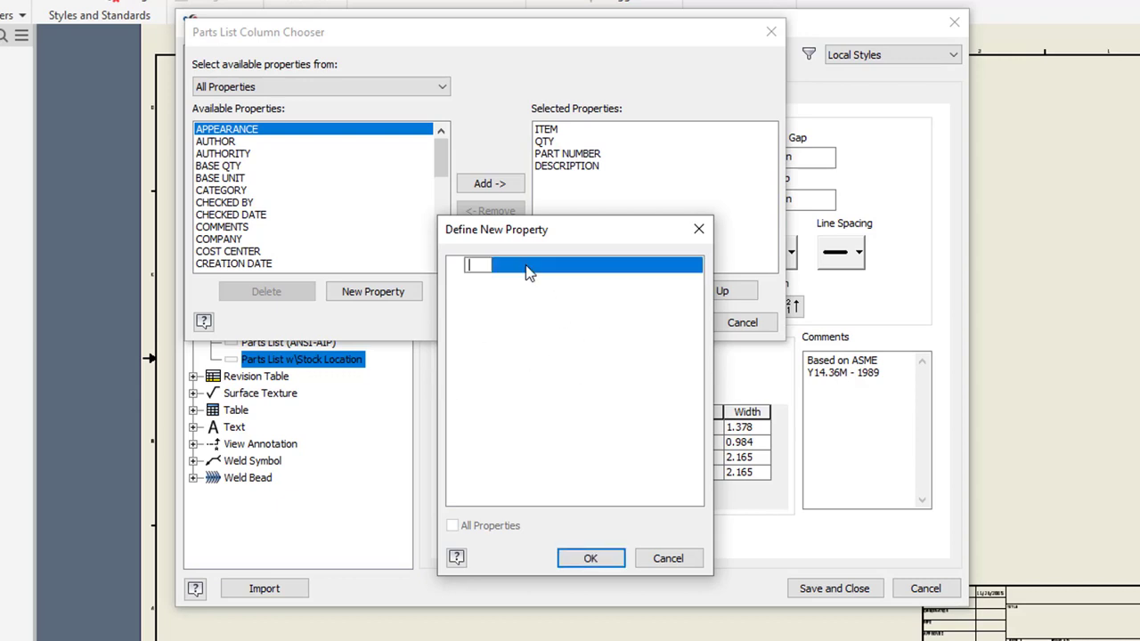
text(Stock Location)
click(590, 559)
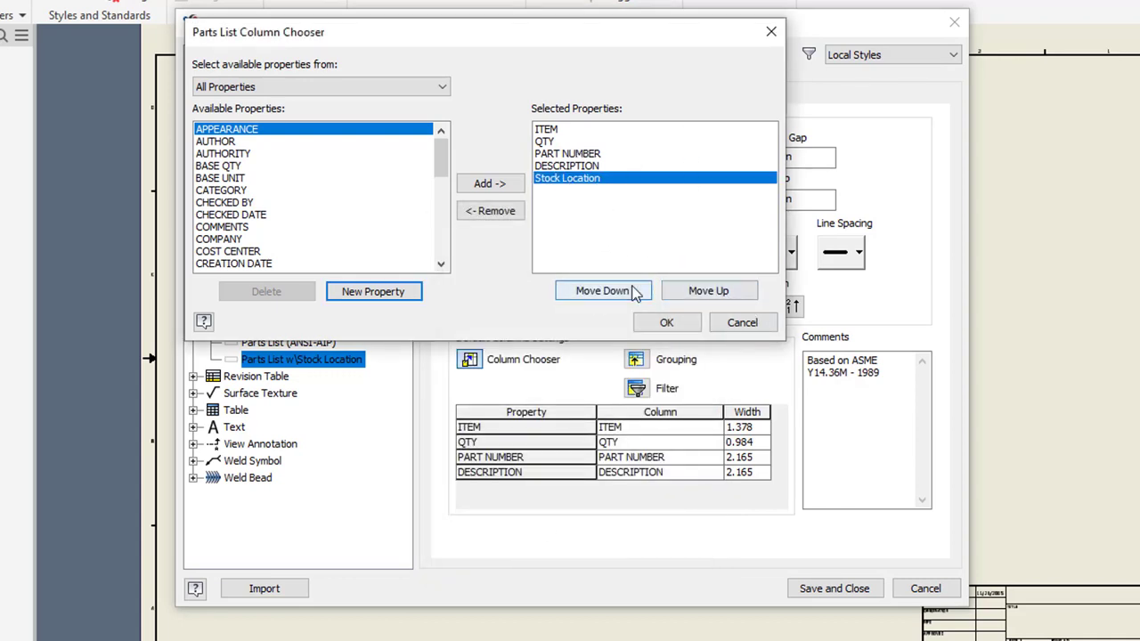
click(686, 324)
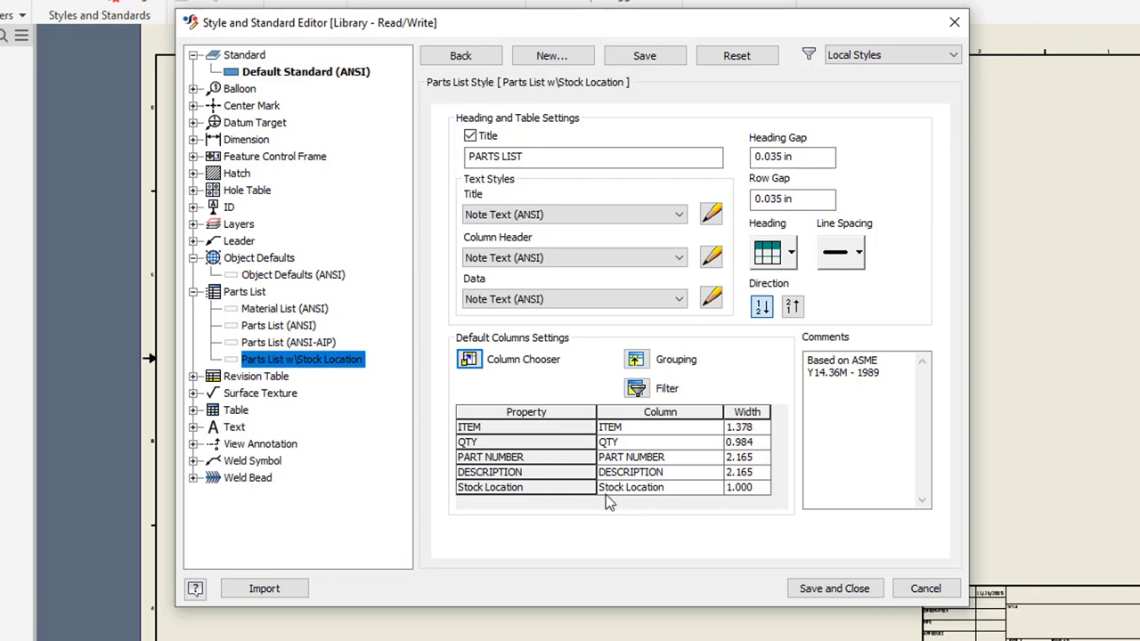
Step: Retype the Stock Location column heading as 'STOCK LOCATION' in Format Column
click(673, 489)
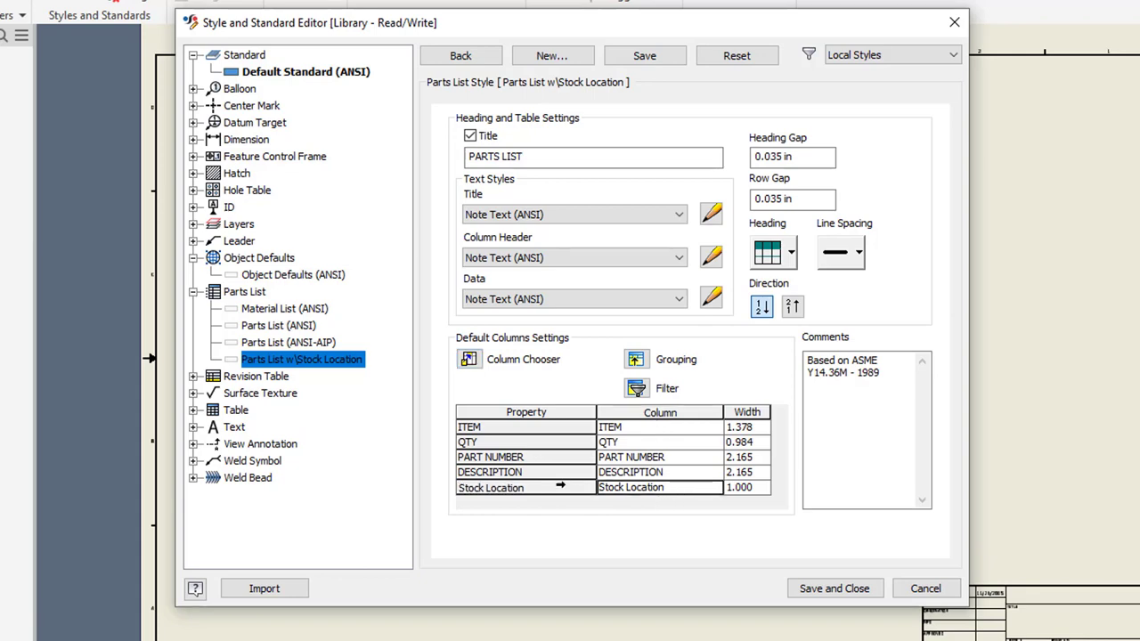
right_click(562, 490)
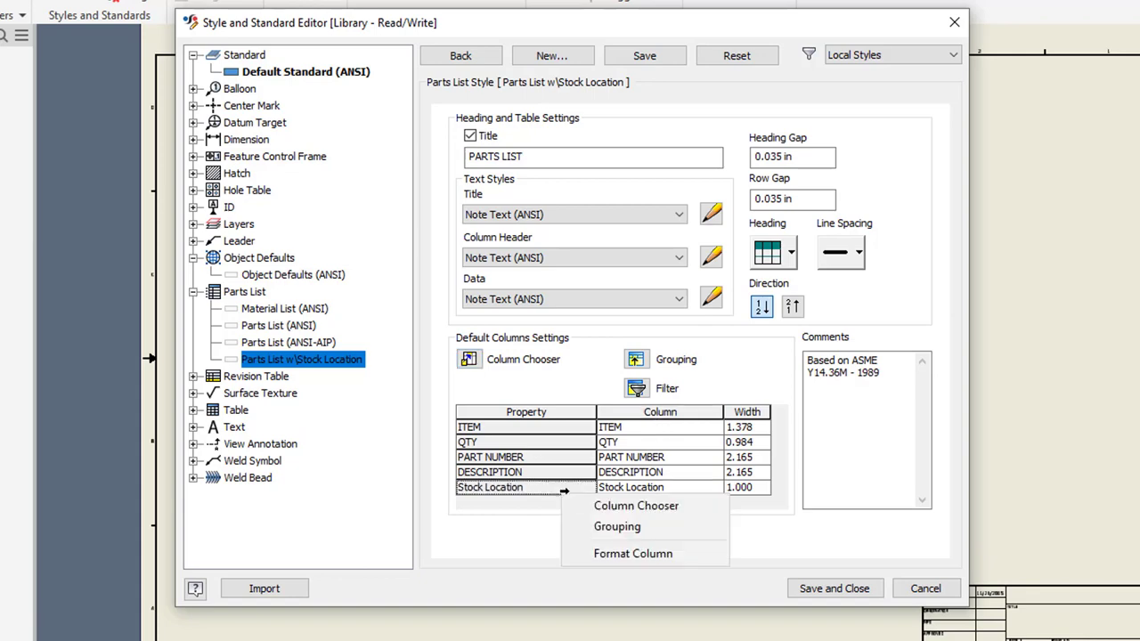
click(657, 555)
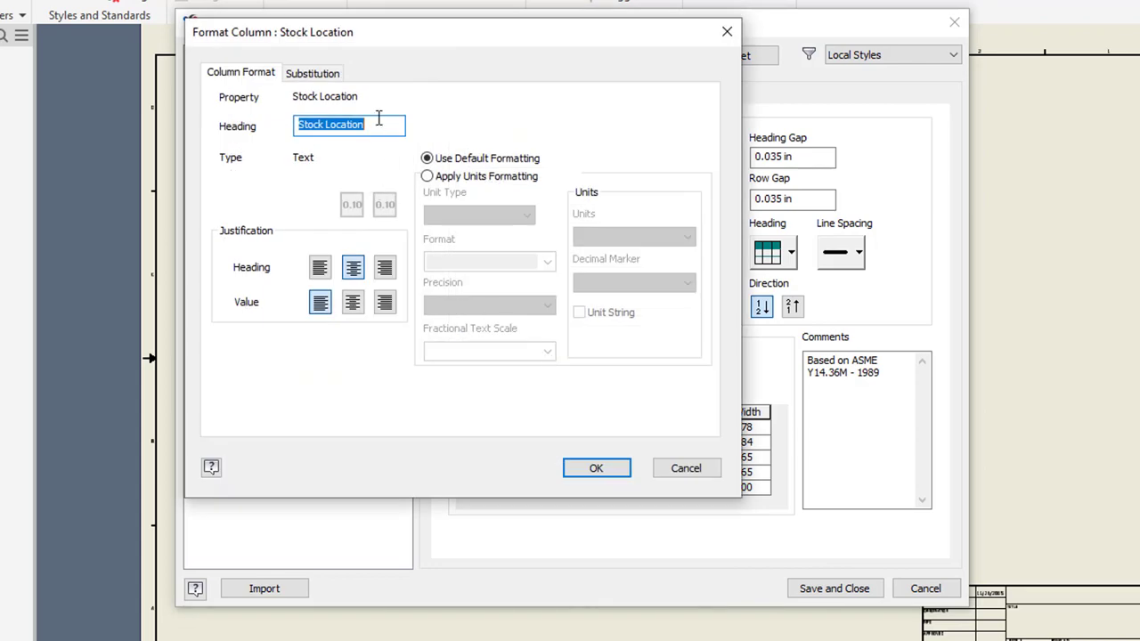
text(S)
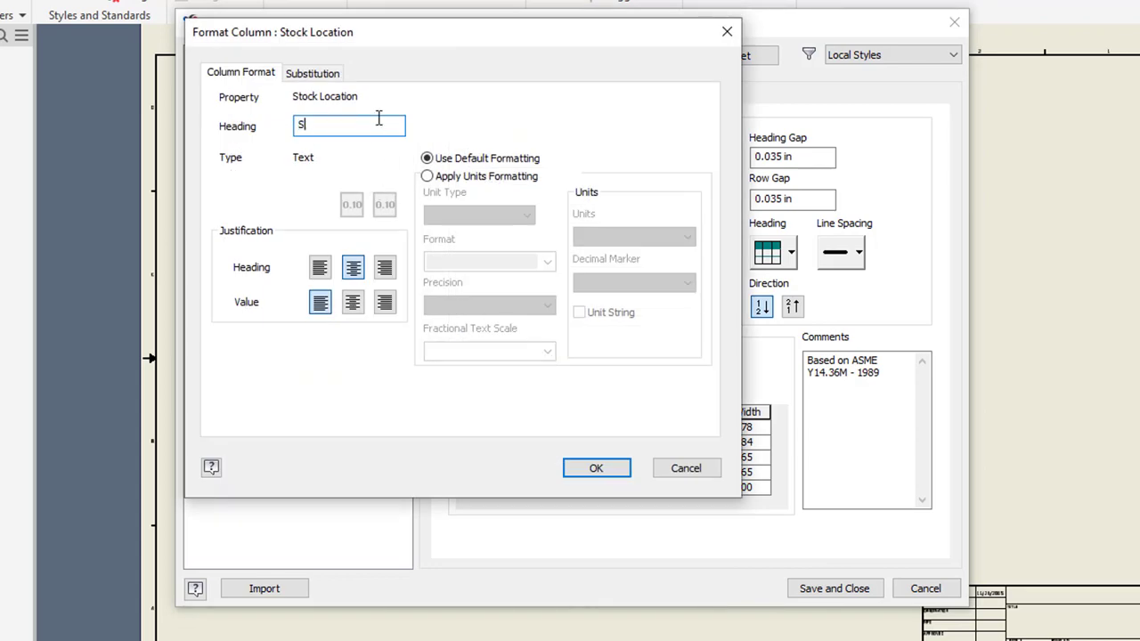
text(TOCK LOCATION)
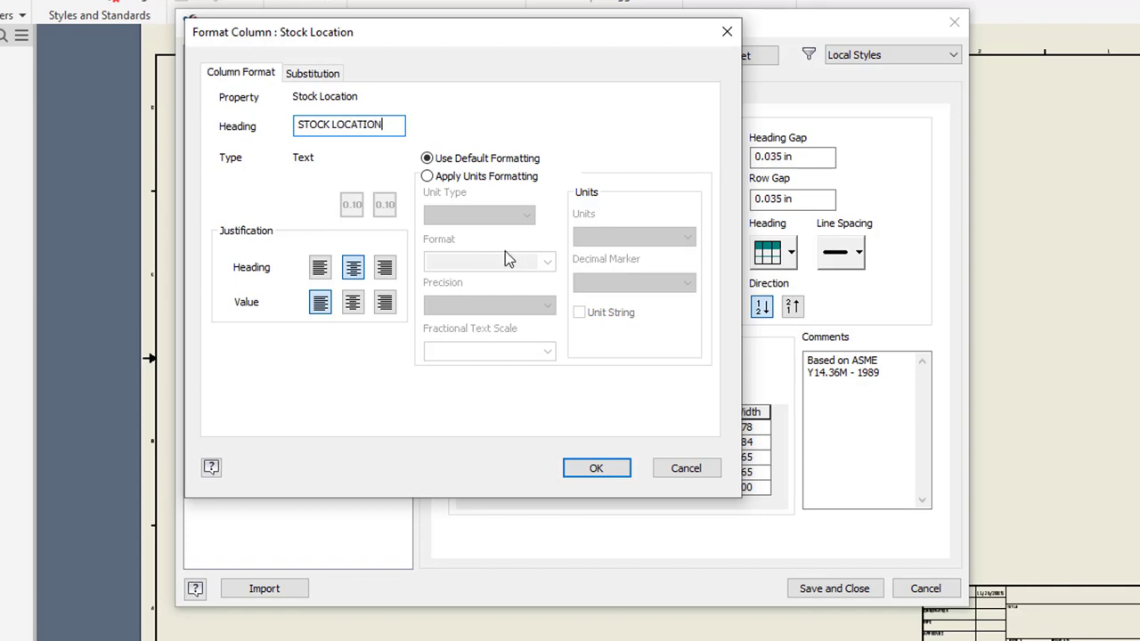
Step: Apply the STOCK LOCATION heading and save the Parts List w\Stock Location style
click(591, 470)
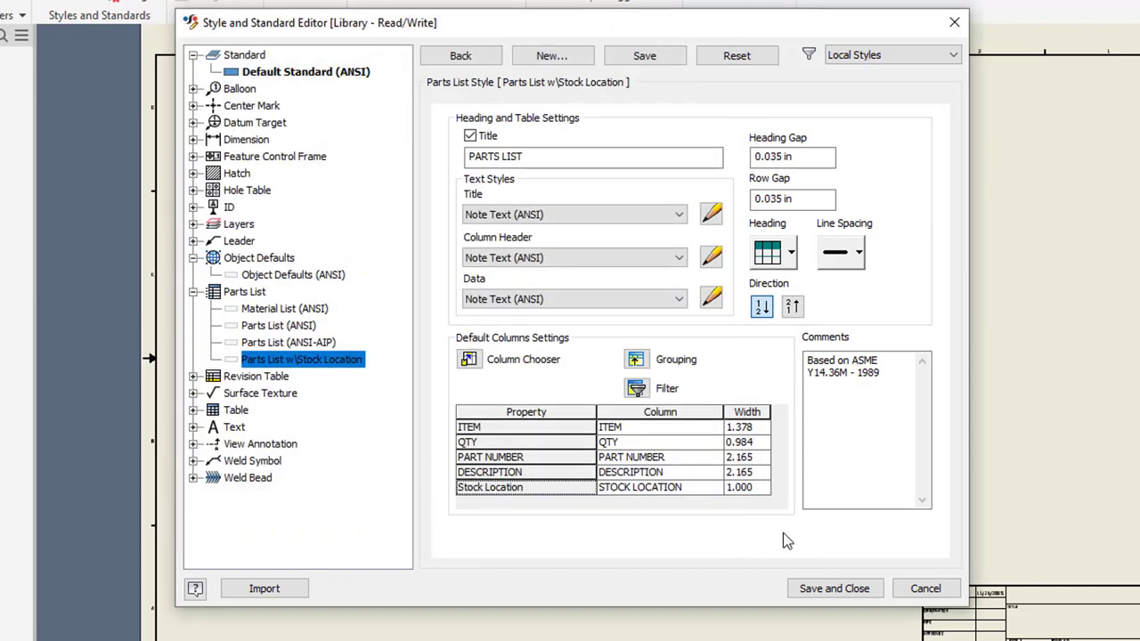
click(639, 56)
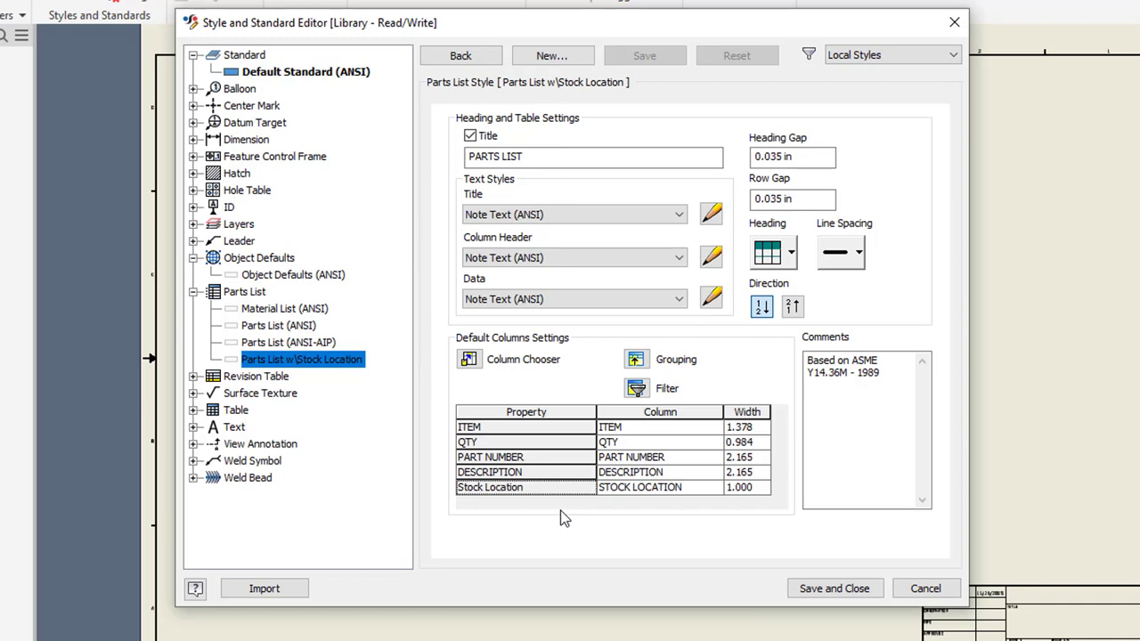
Step: Set the Object Defaults (ANSI) Parts List style to Parts List w\Stock Location and save
click(254, 276)
scroll(519, 307, down, 4)
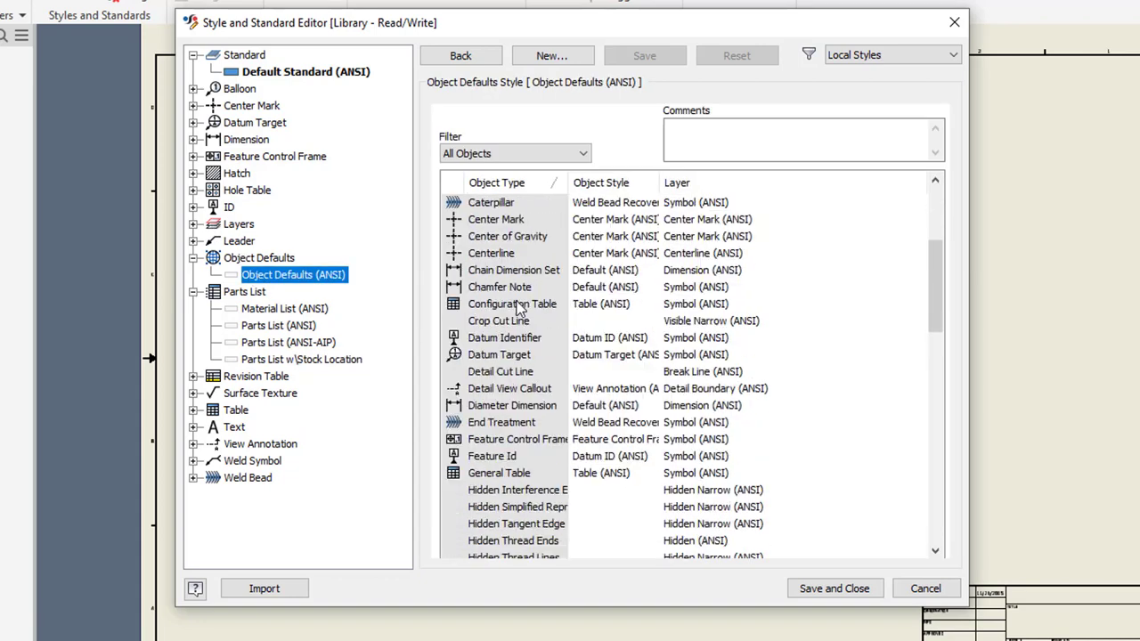
scroll(519, 307, down, 8)
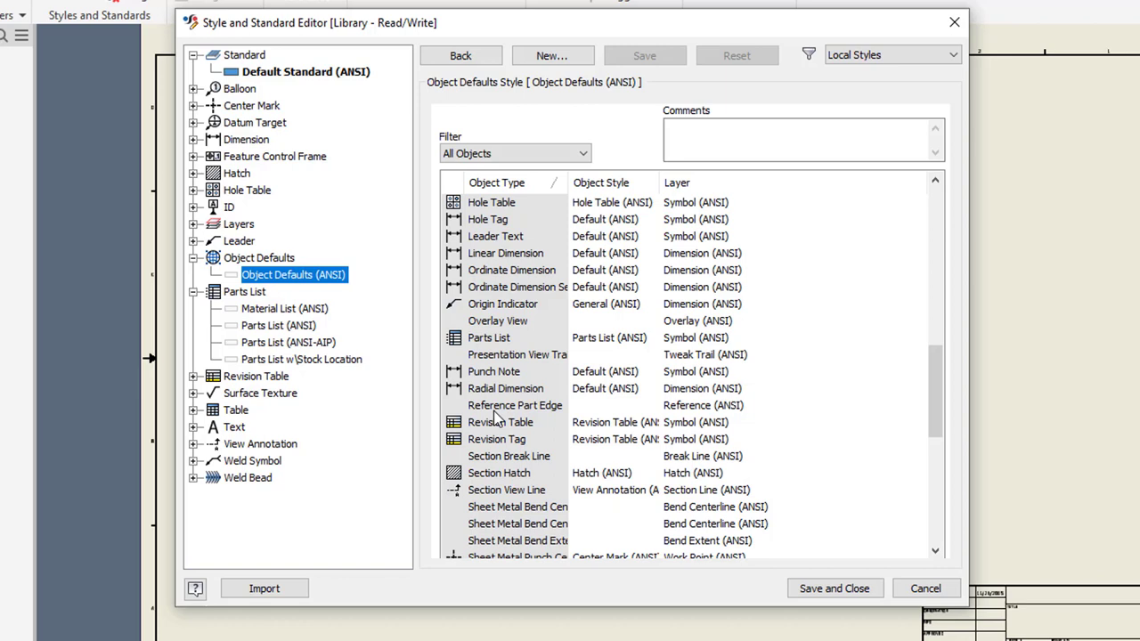
click(490, 342)
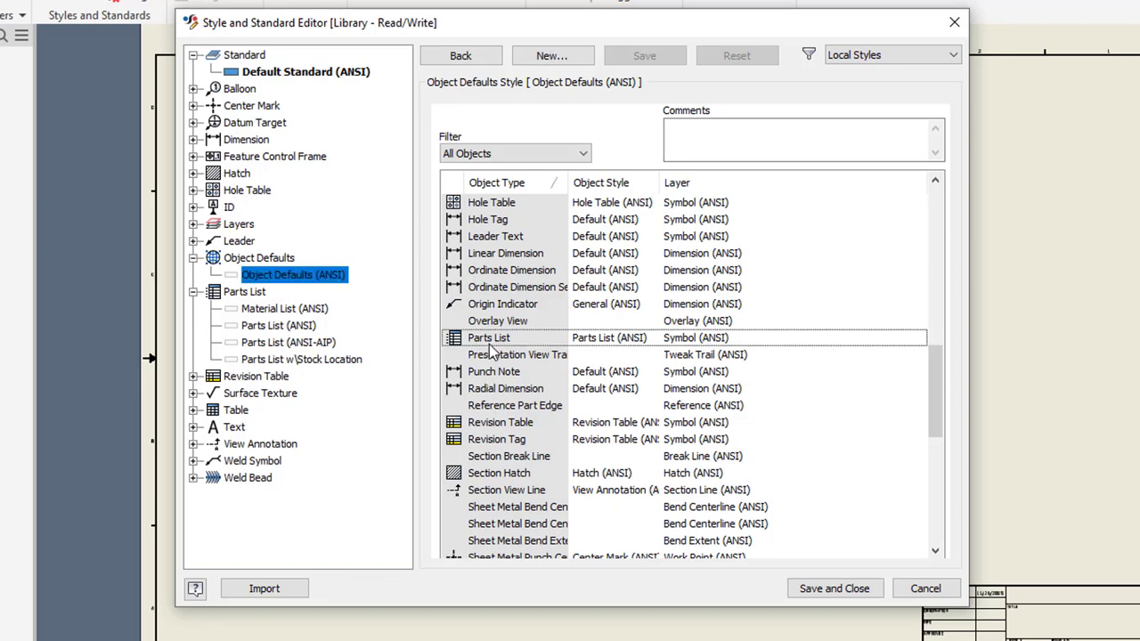
click(647, 343)
click(649, 340)
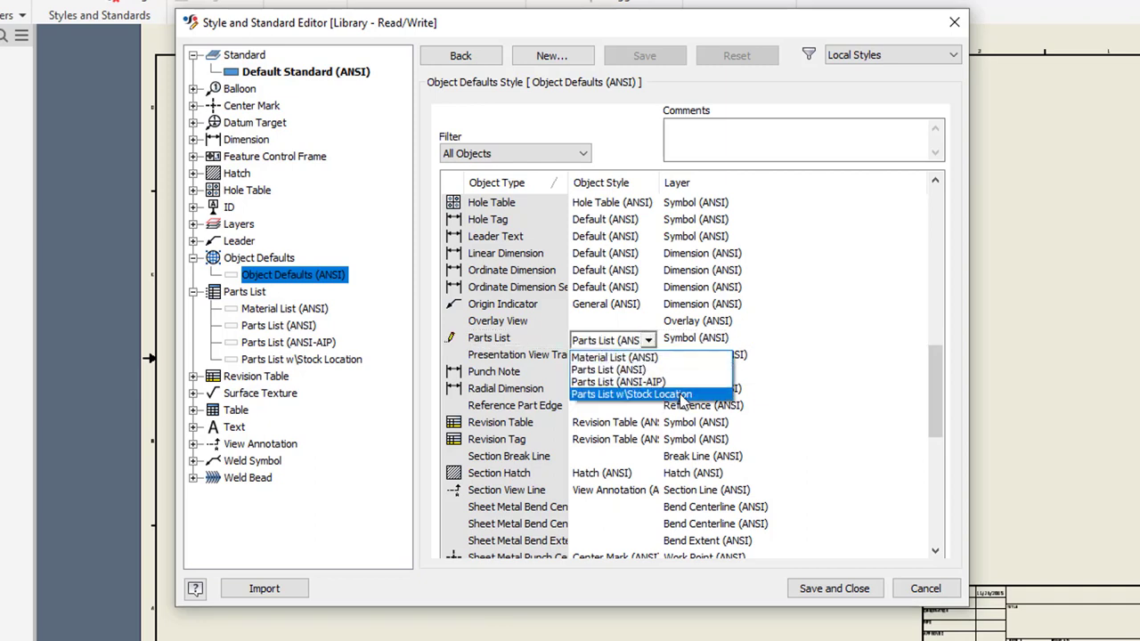
click(683, 396)
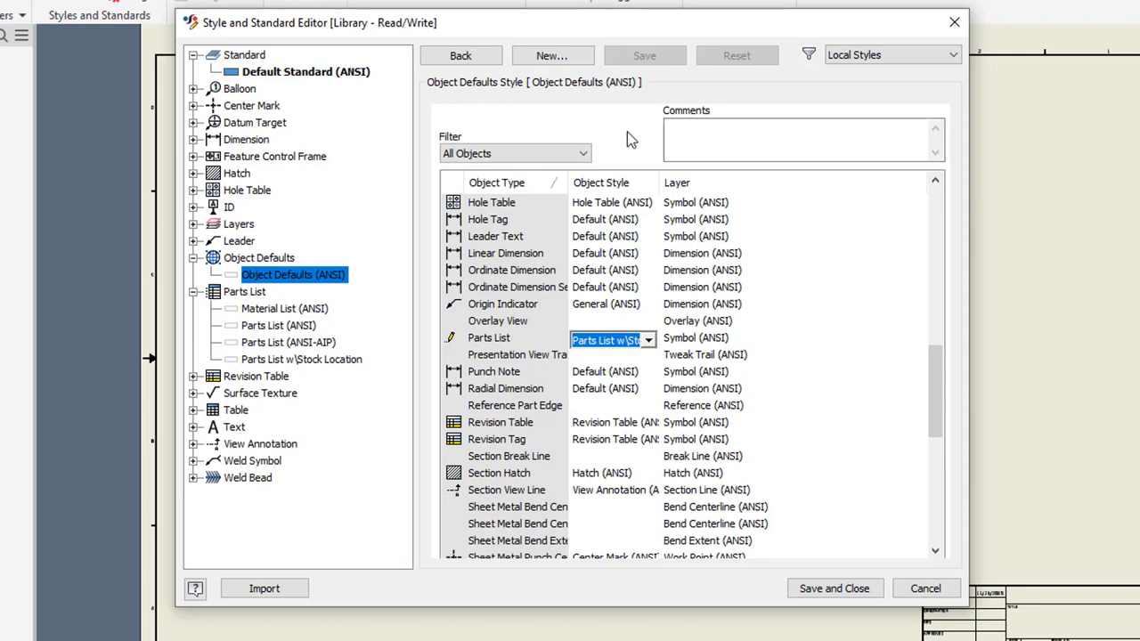
key(Return)
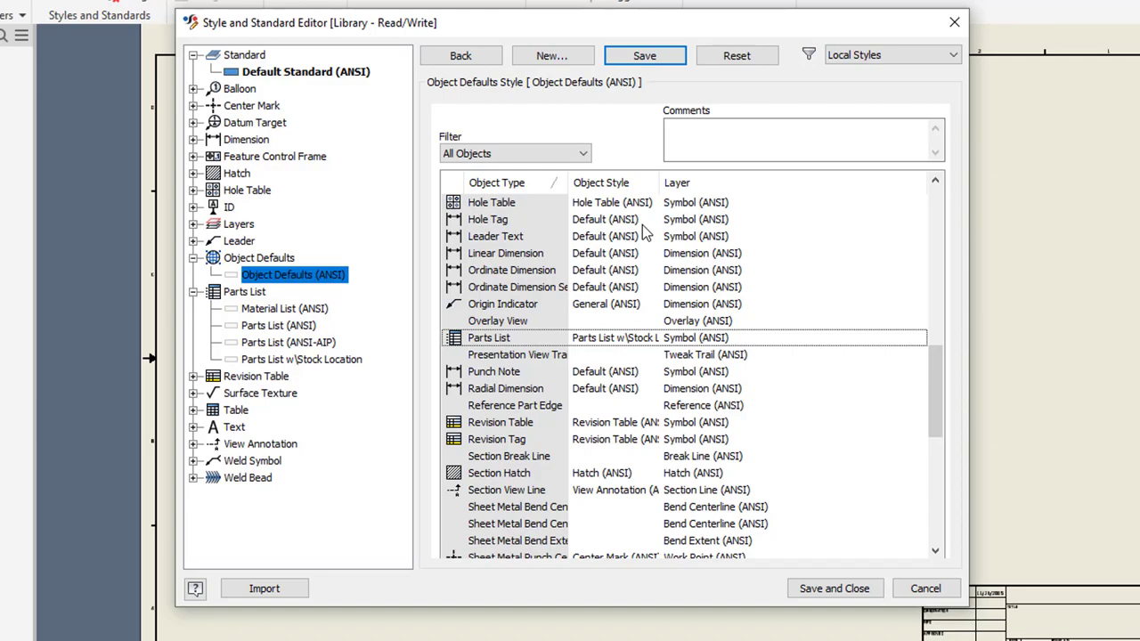
click(673, 64)
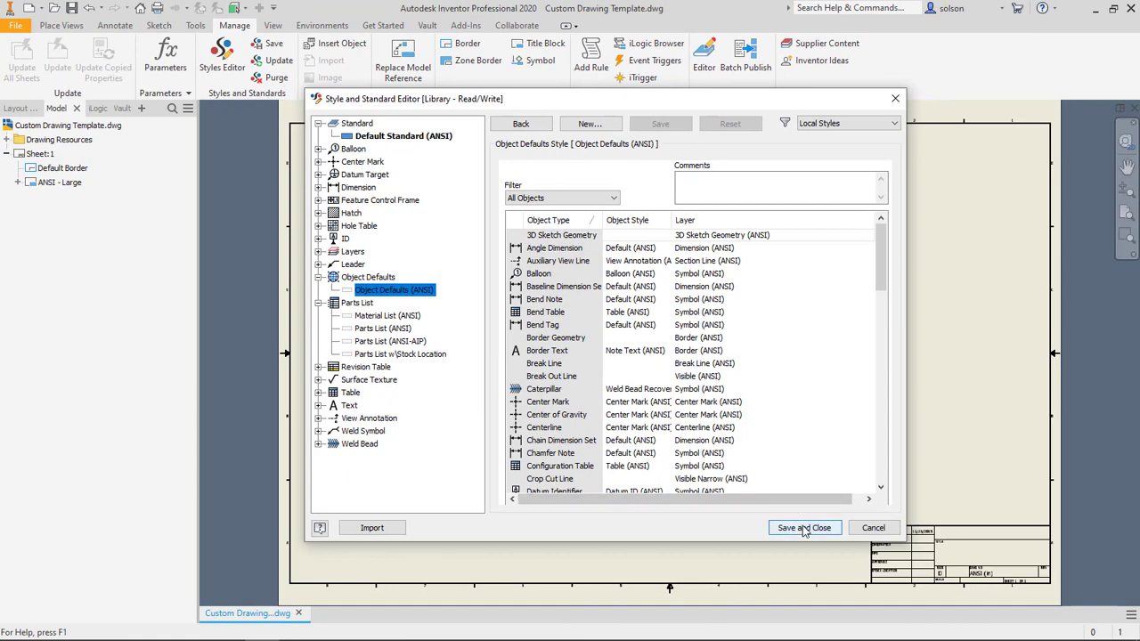
Step: Save and close the Style and Standard Editor, then save Custom Drawing Template.dwg
click(804, 527)
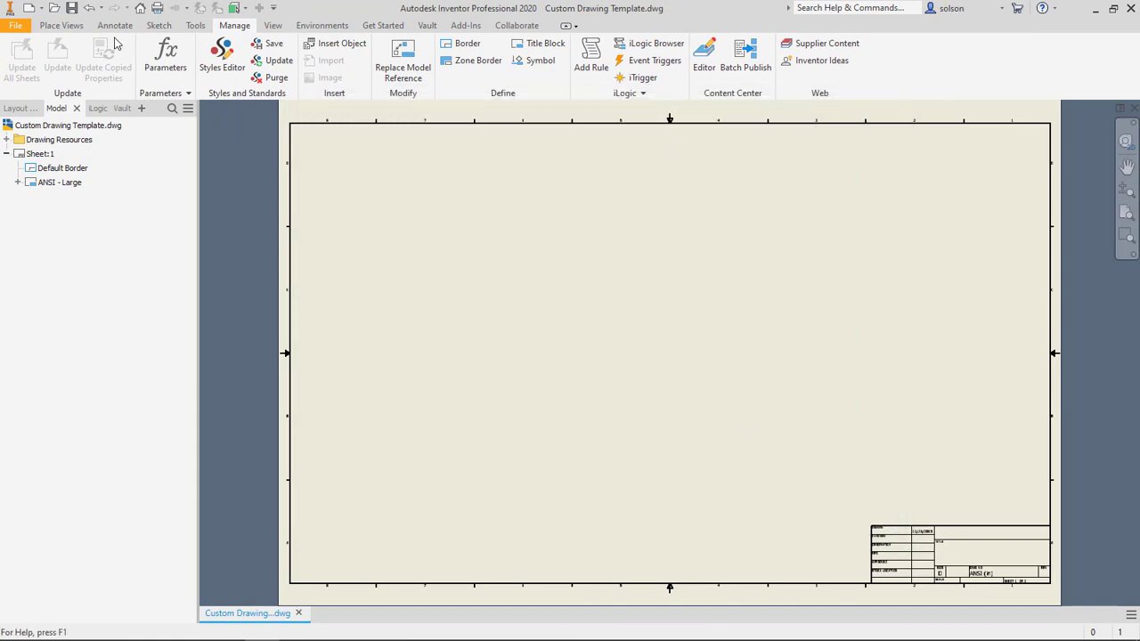
click(72, 9)
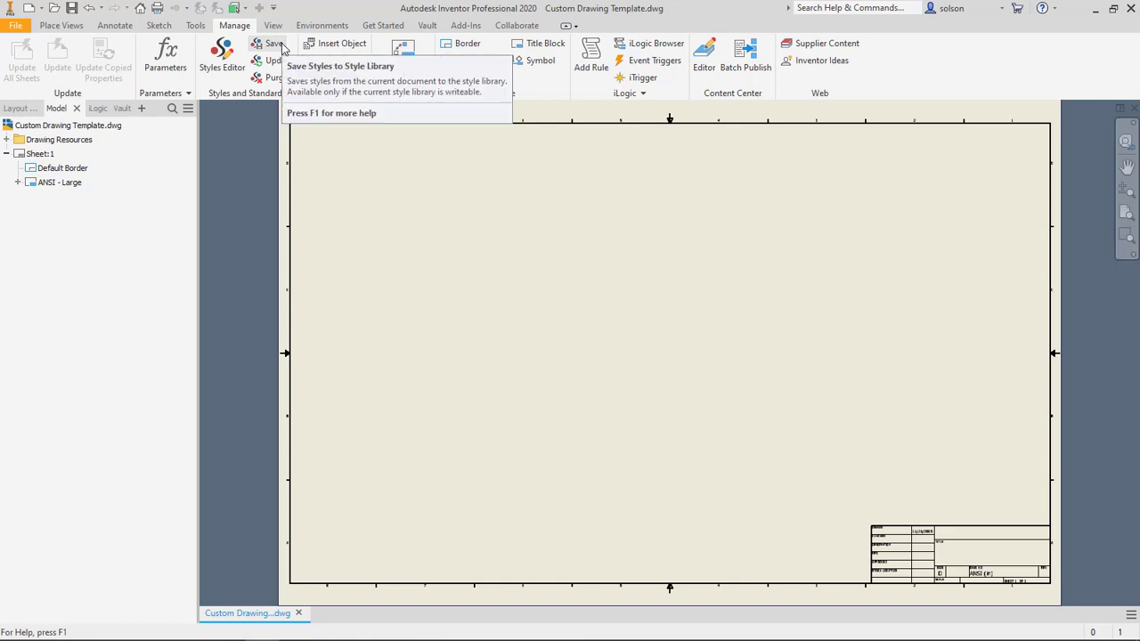
Step: Save all six template styles, including Parts List w\Stock Location, to the style library, overwriting it
click(282, 47)
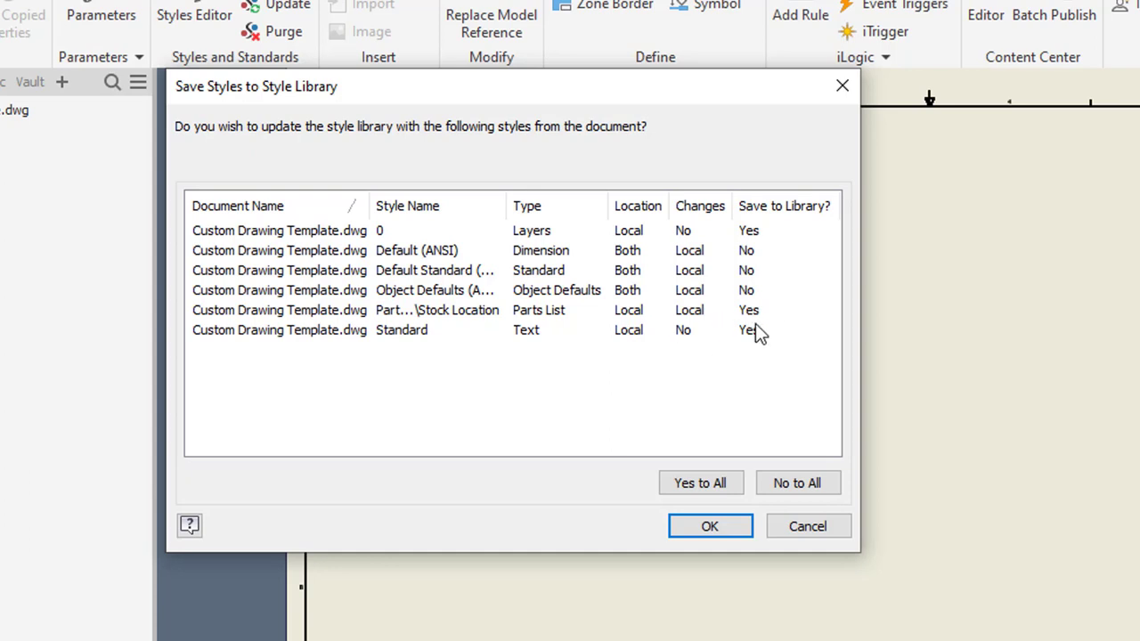
click(706, 481)
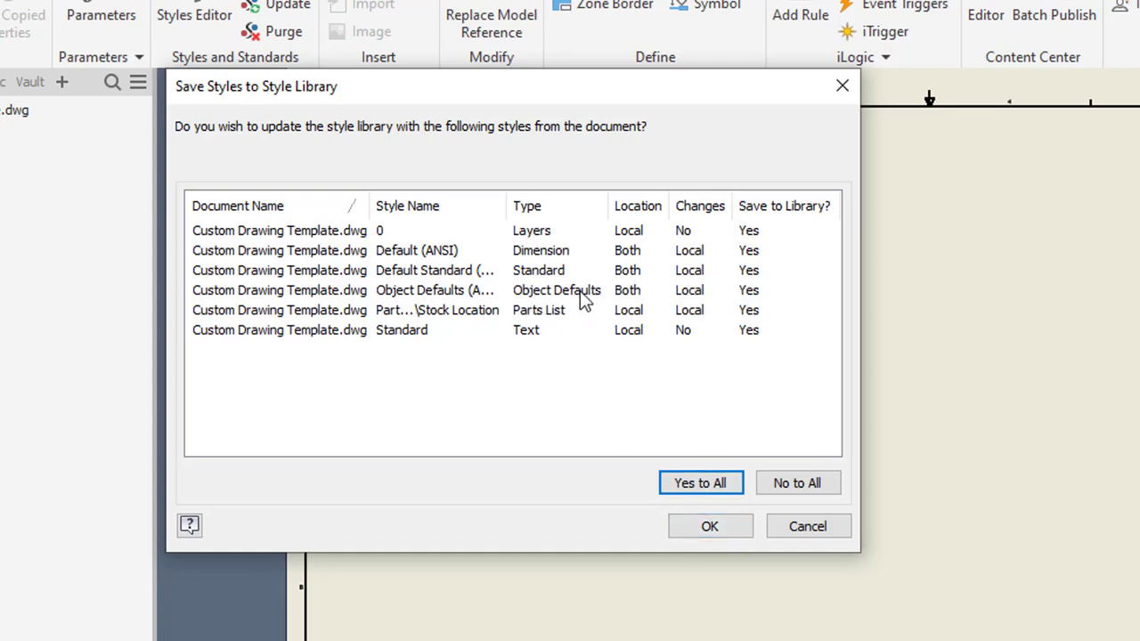
click(709, 528)
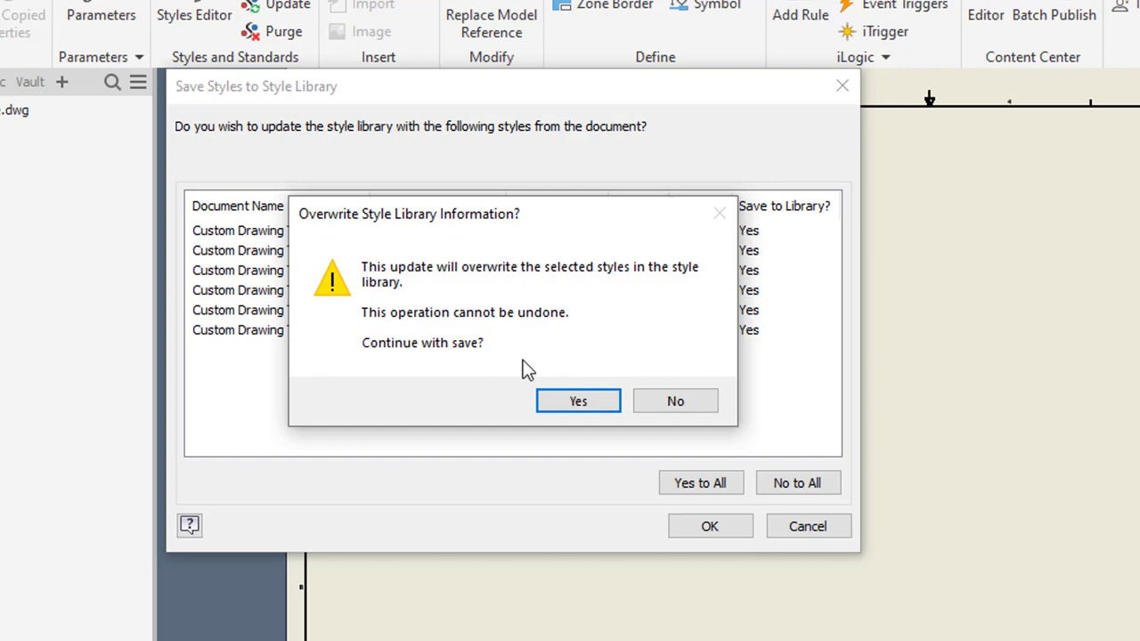
click(577, 402)
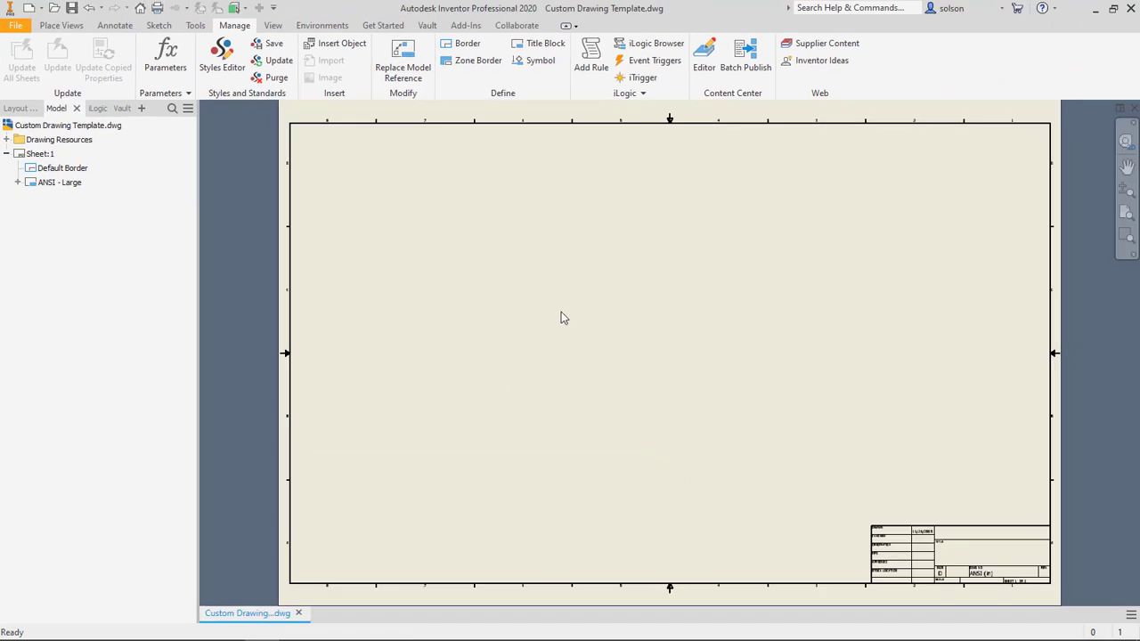
Step: Save the template and start a new drawing from Custom Drawing Template.dwg
click(71, 9)
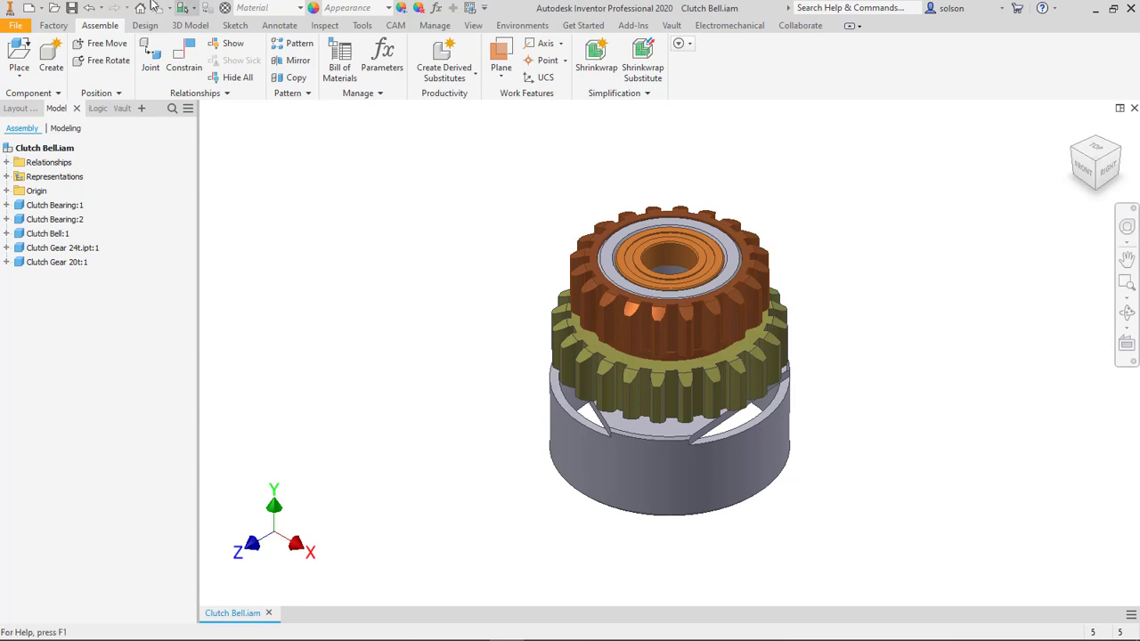
click(30, 9)
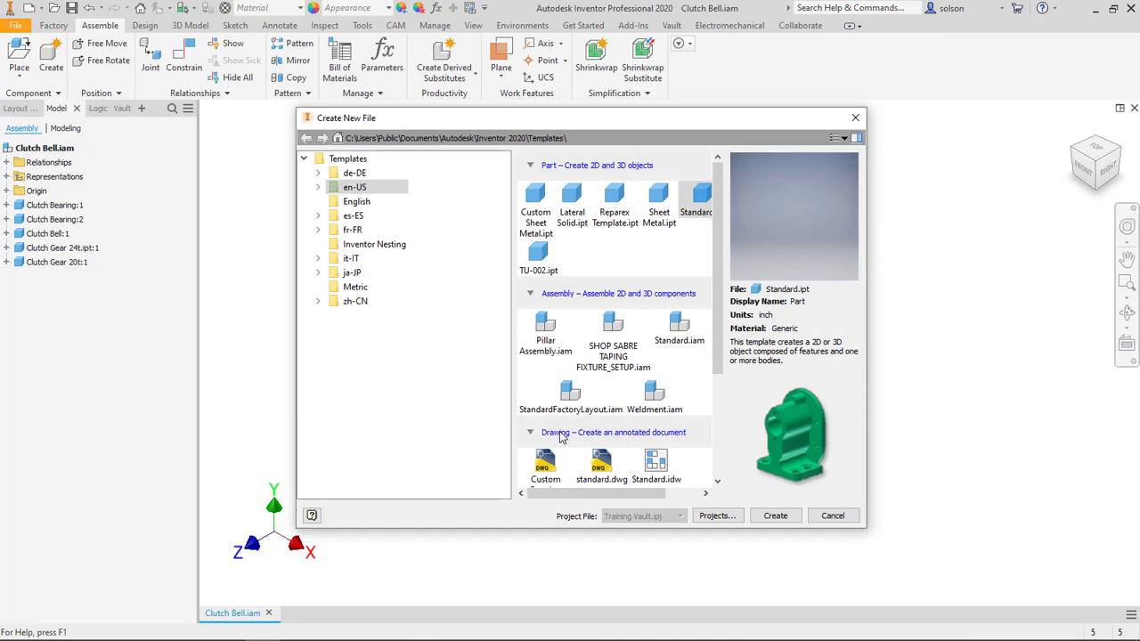
scroll(575, 414, down, 2)
double_click(546, 379)
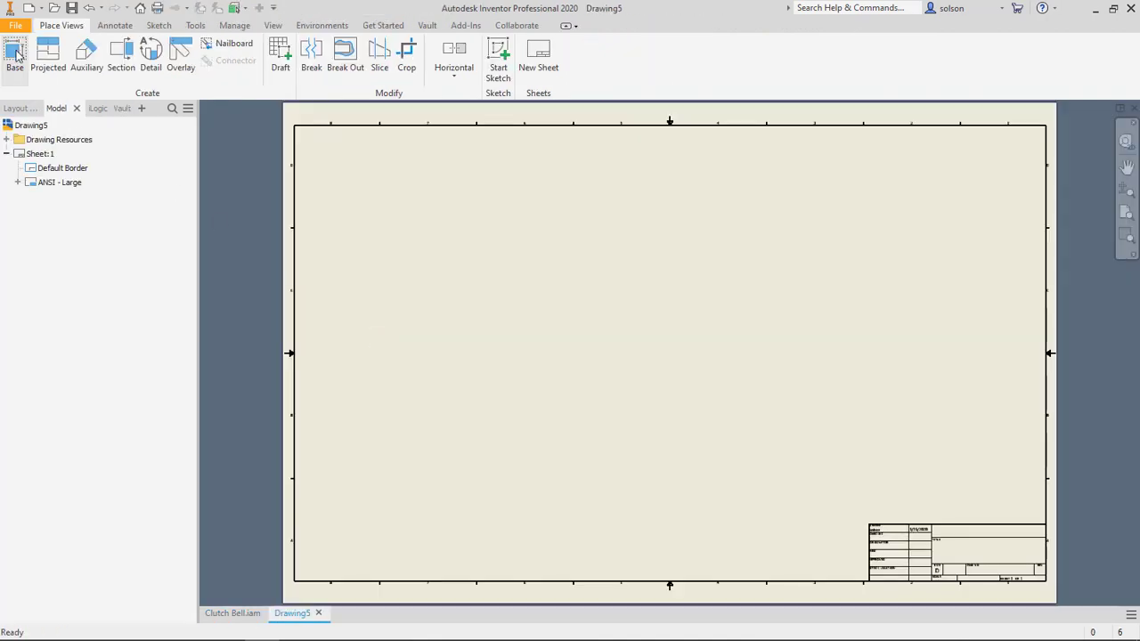
Step: Place base view VIEW1 of Clutch Bell.iam on the sheet and begin a parts list
click(15, 54)
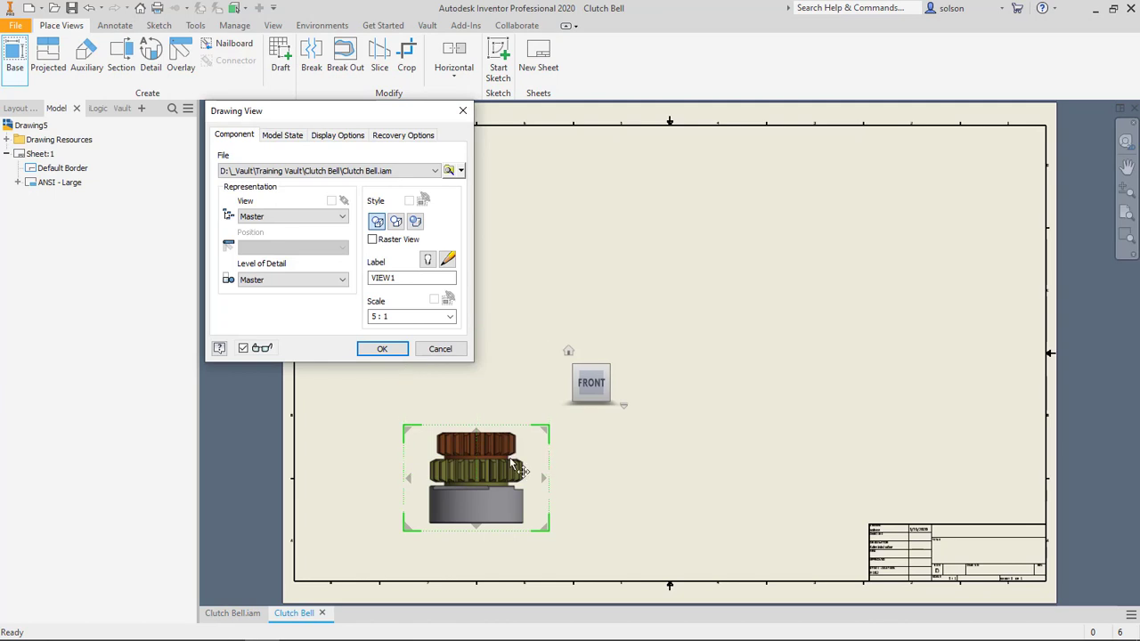
click(547, 346)
click(397, 354)
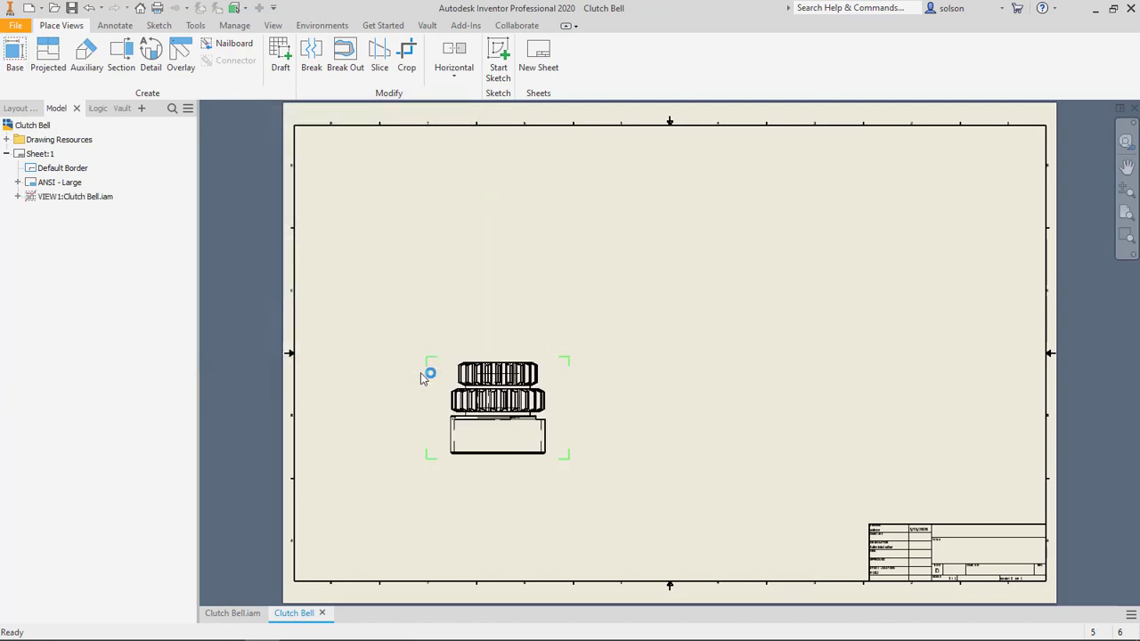
click(116, 26)
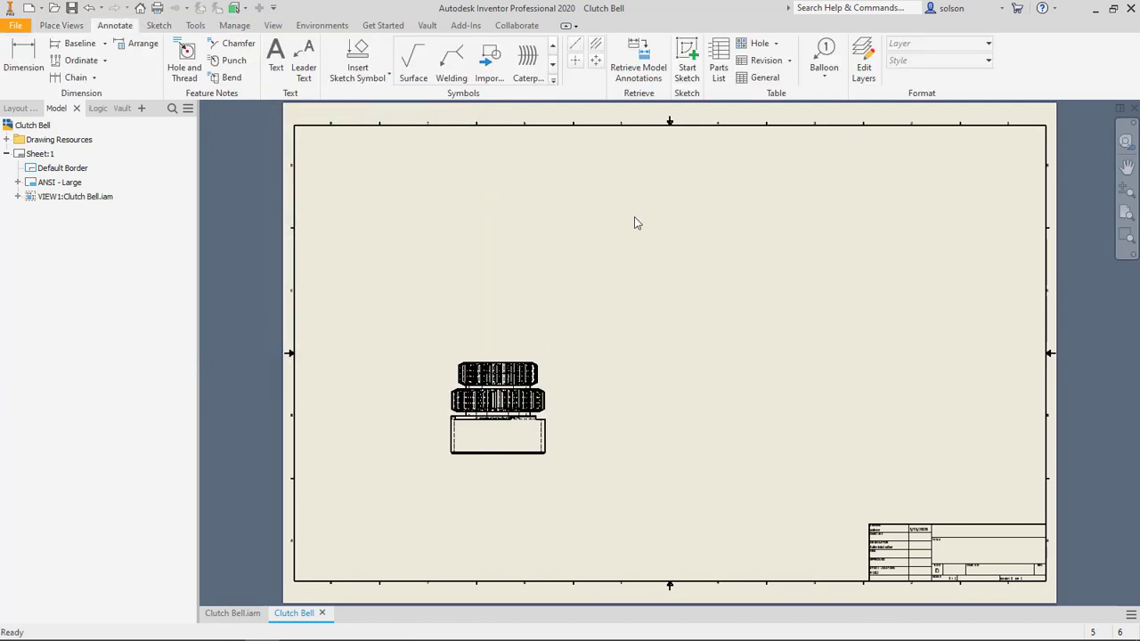
click(718, 58)
Step: Place the base view's four-part parts list, with its STOCK LOCATION column, at the border's top-right corner
click(539, 376)
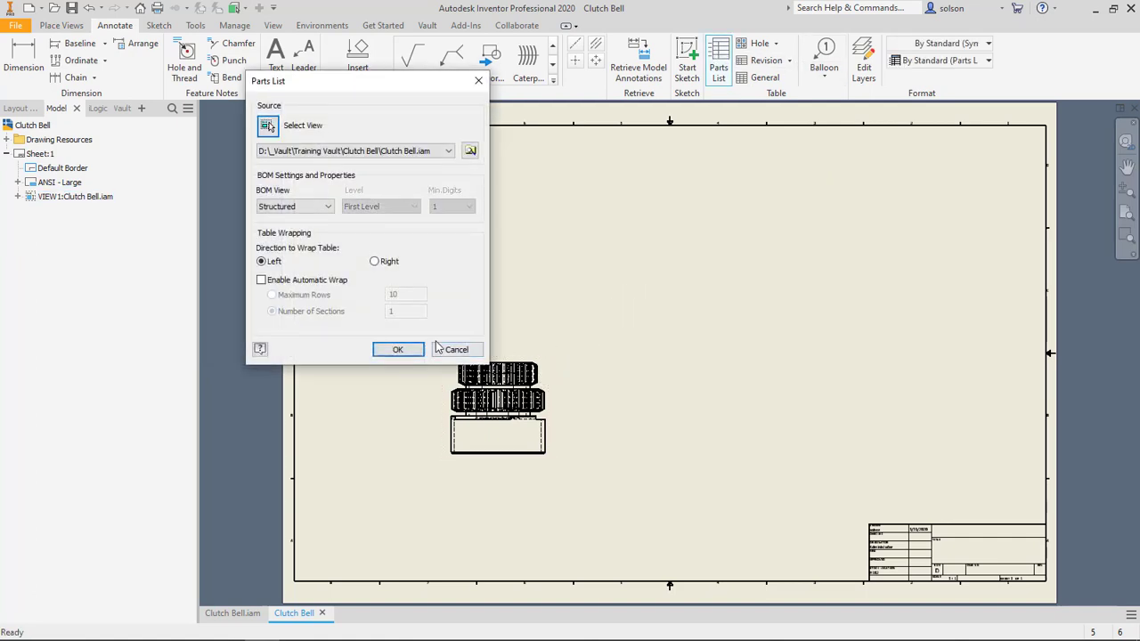
click(416, 349)
scroll(1047, 175, up, 3)
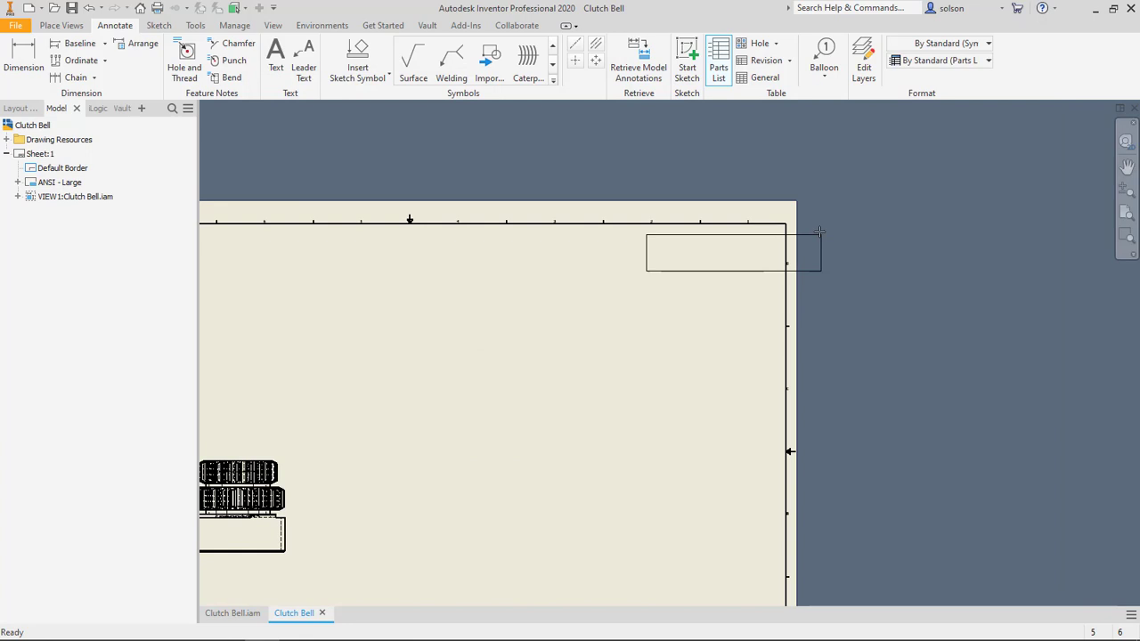
scroll(820, 231, down, 4)
scroll(786, 225, up, 4)
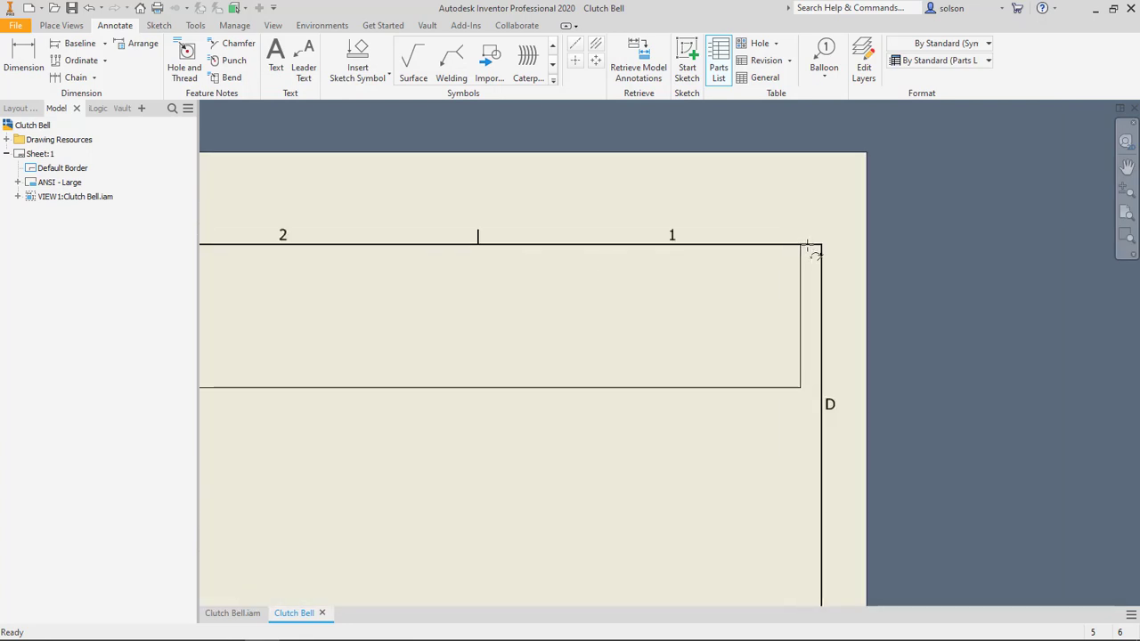
click(820, 246)
scroll(796, 286, down, 3)
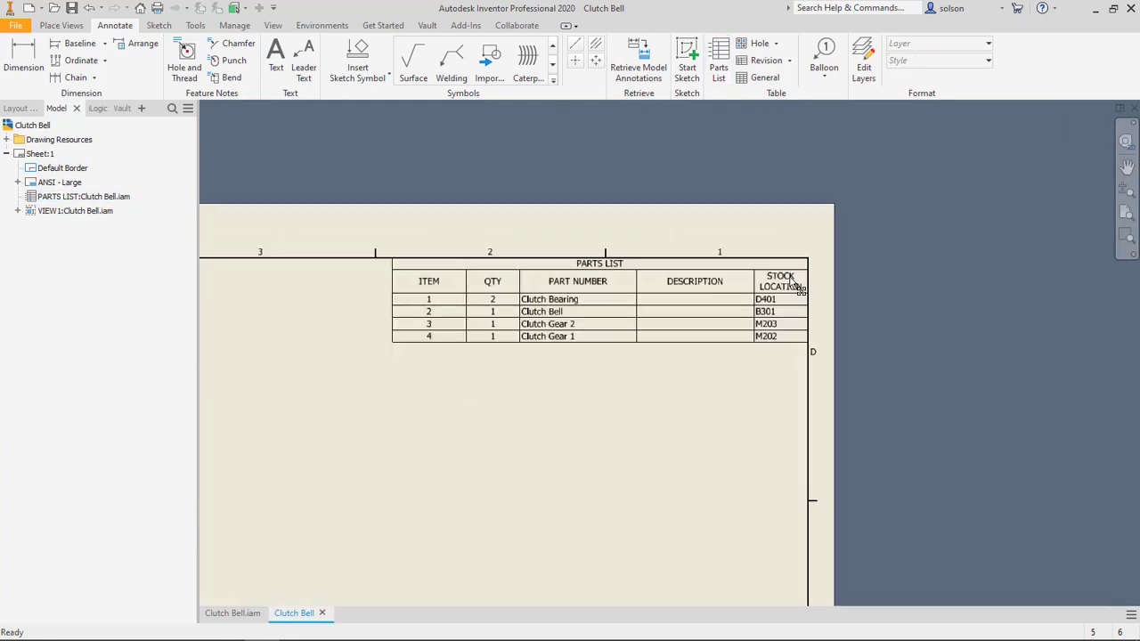
scroll(795, 287, up, 3)
scroll(784, 282, down, 1)
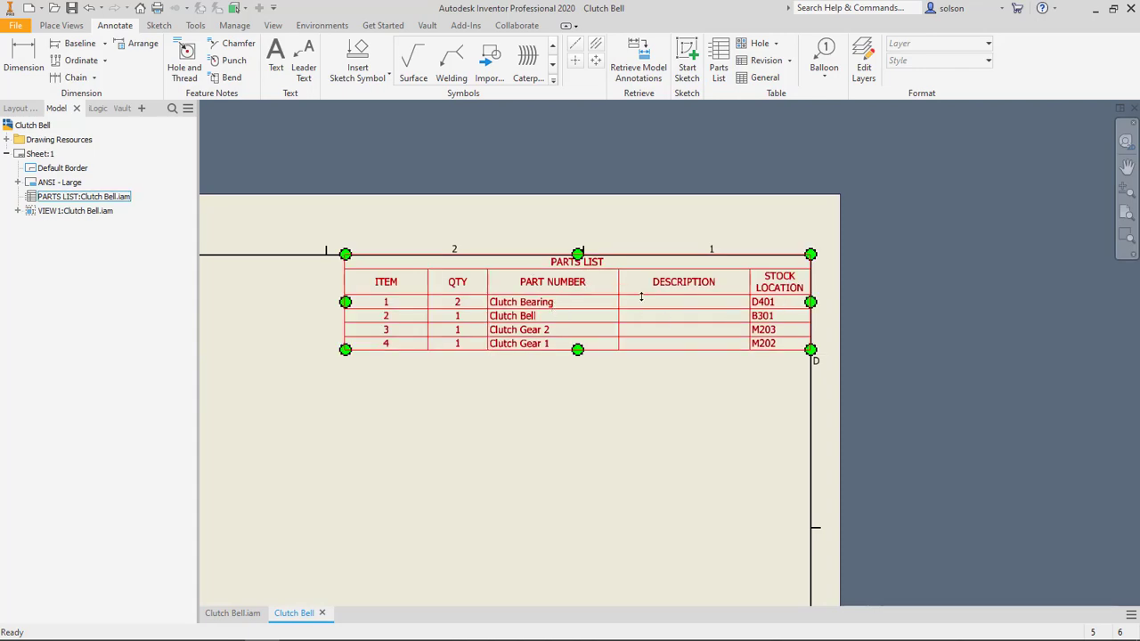
key(Home)
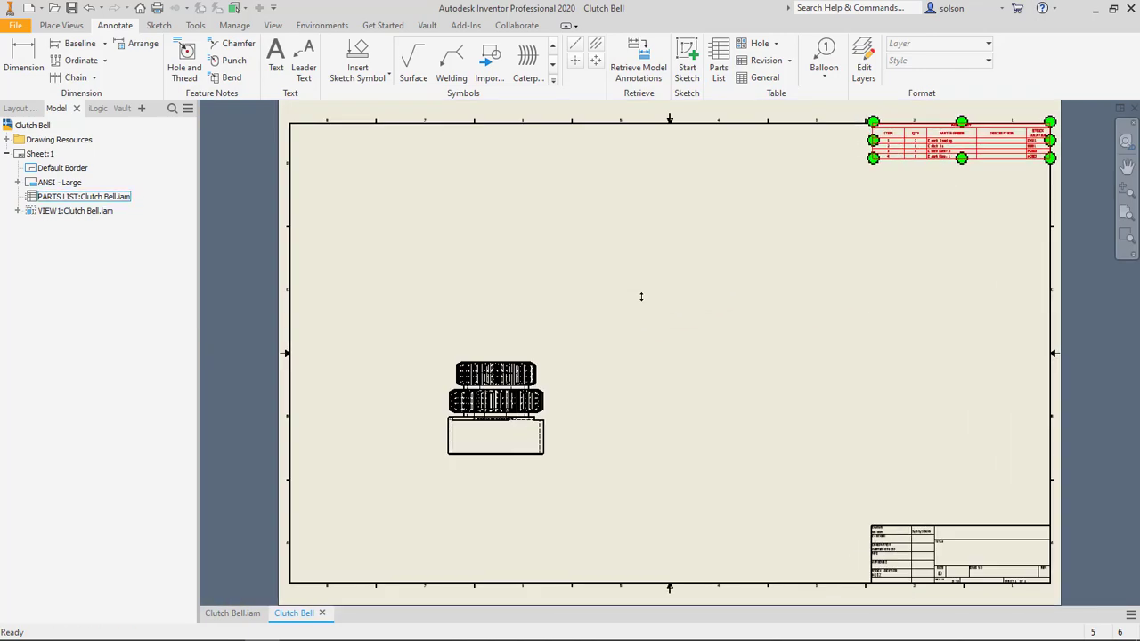
key(Escape)
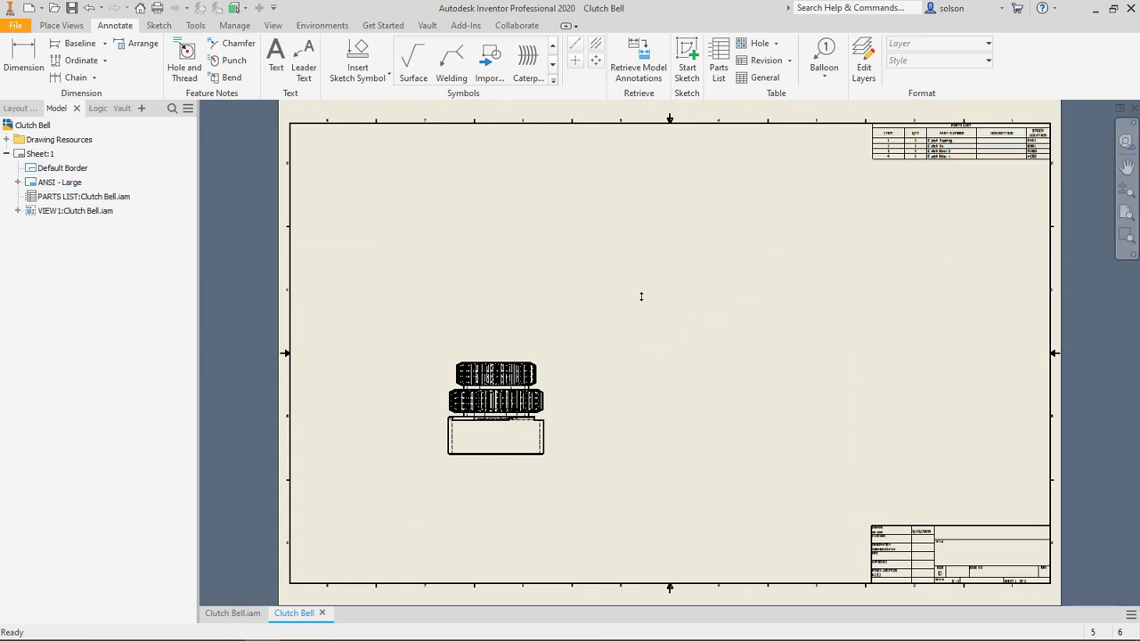
Step: Close the Clutch Bell test drawing without saving, then close the Clutch Bell assembly
click(1133, 110)
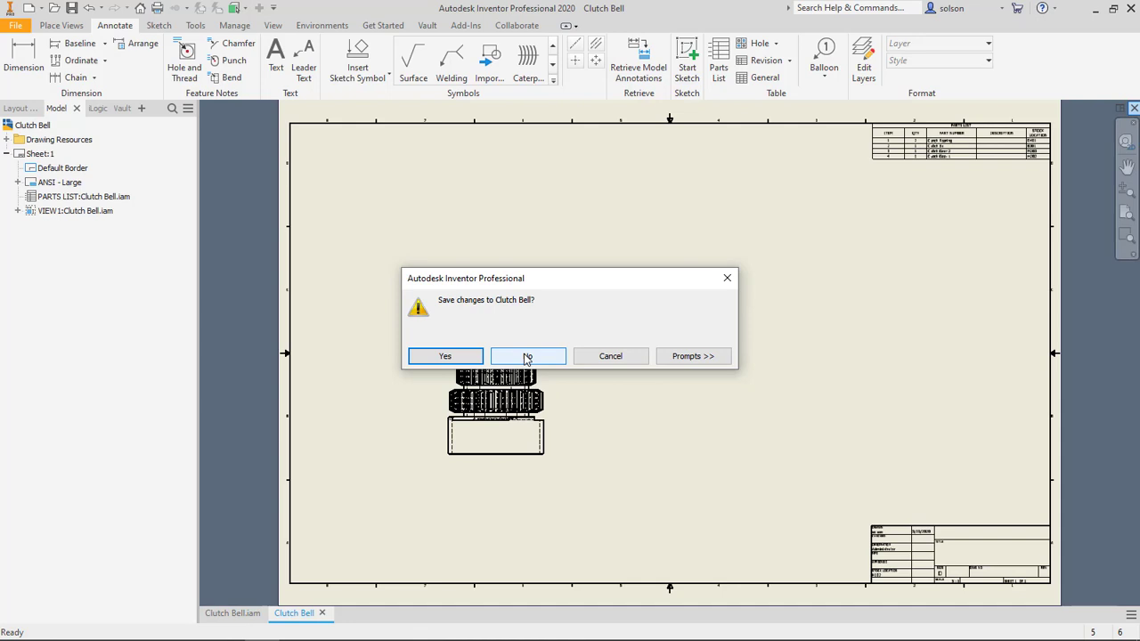
click(527, 356)
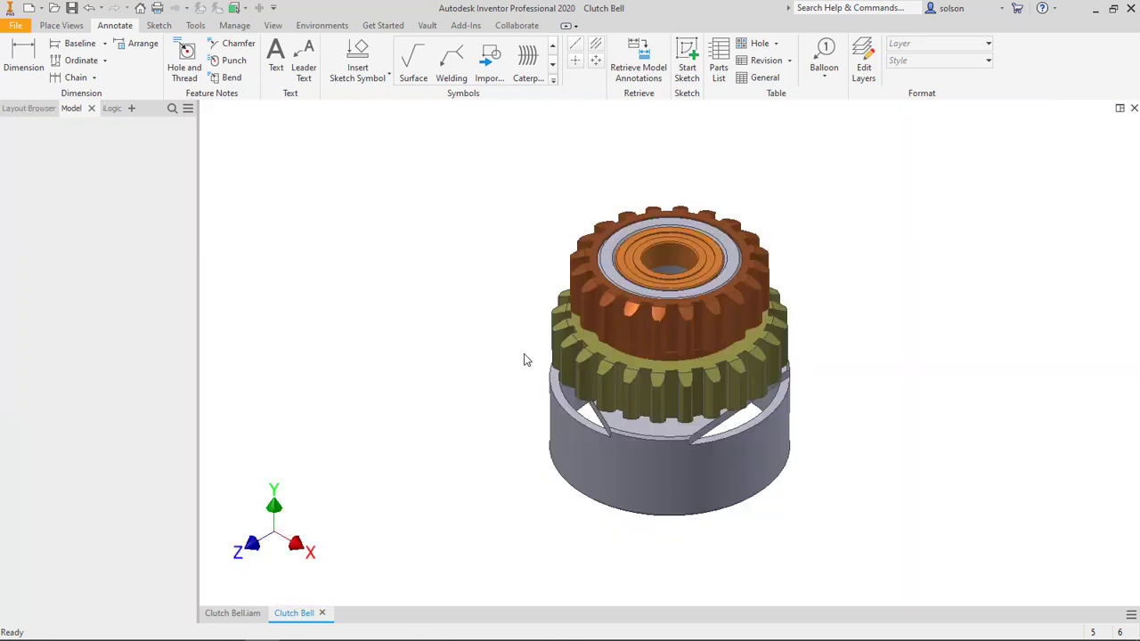
click(1134, 107)
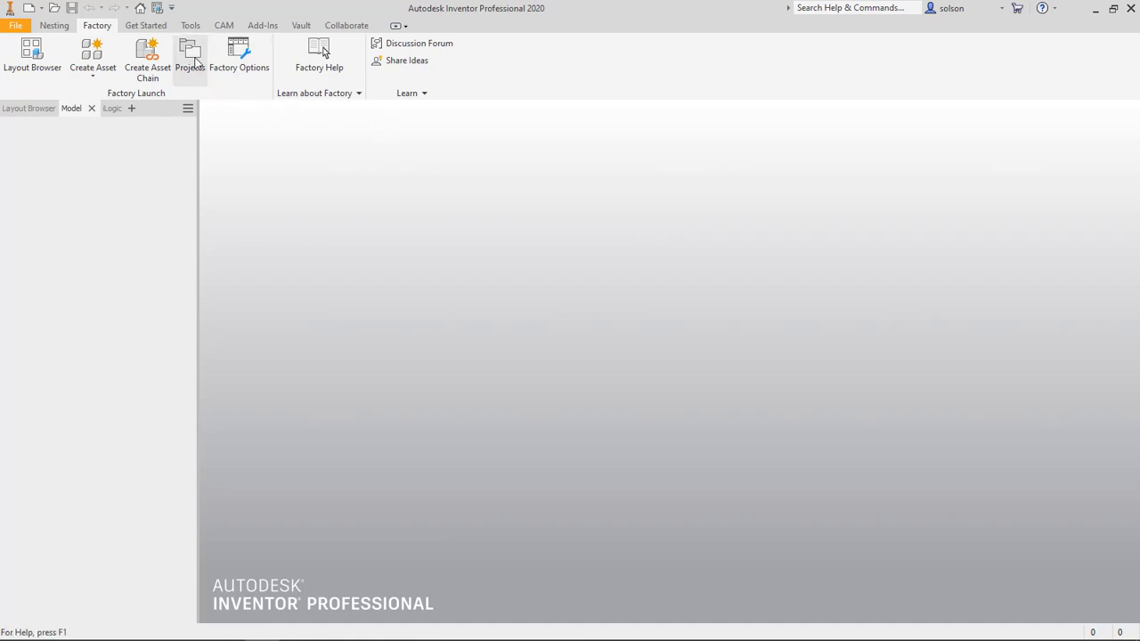
Step: Set the project's Use Style Library option to Read-Only and save the project
click(195, 61)
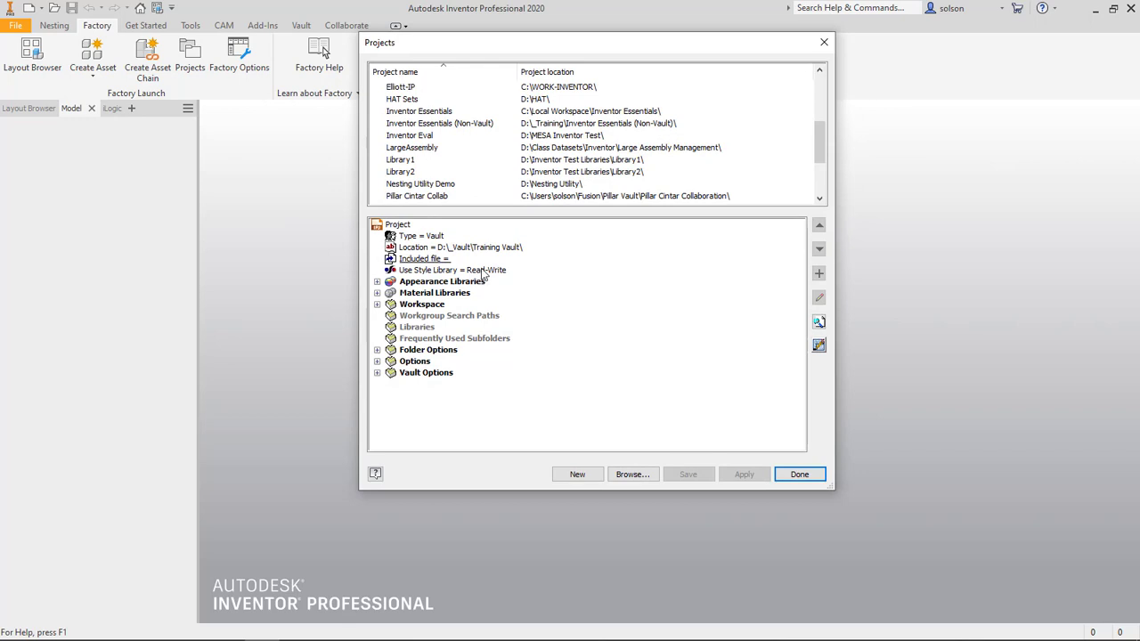
click(482, 271)
click(482, 272)
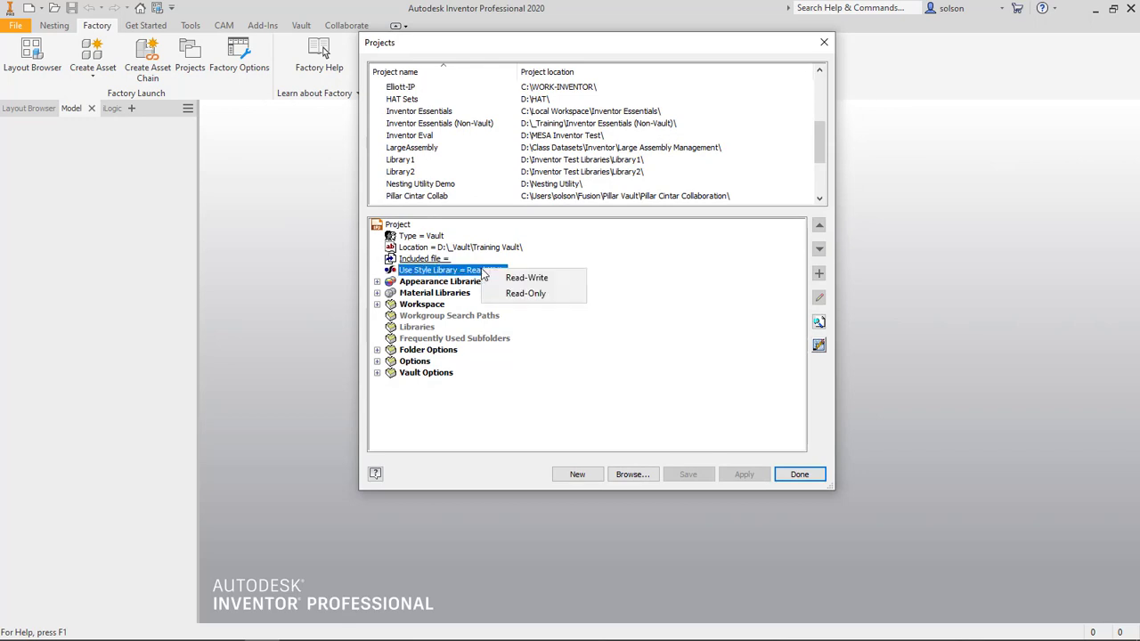
click(568, 295)
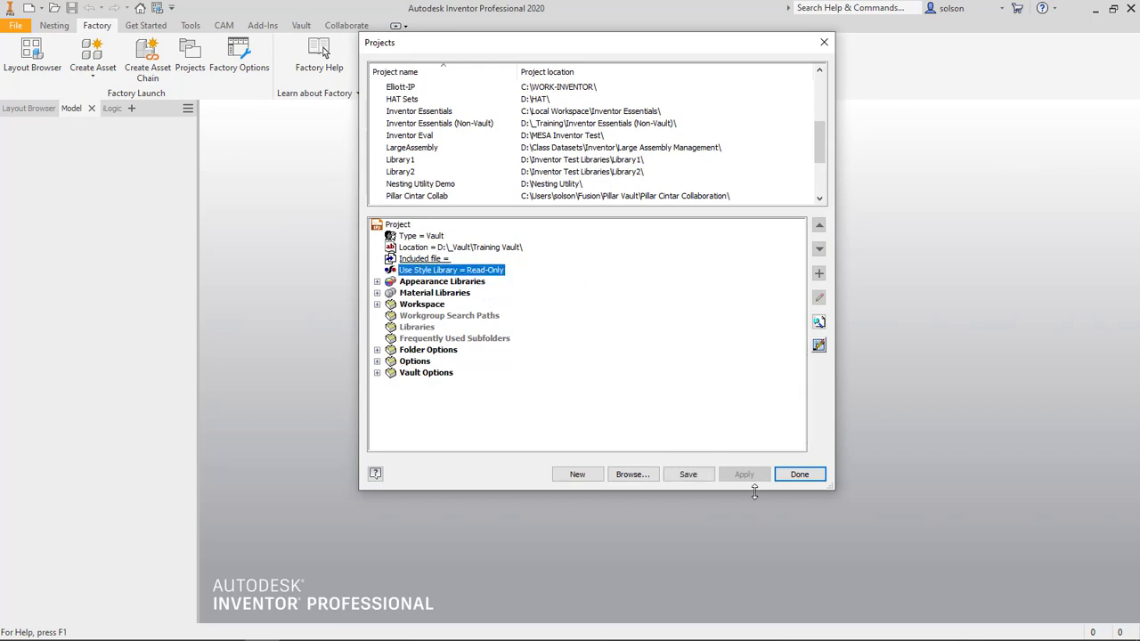
click(689, 475)
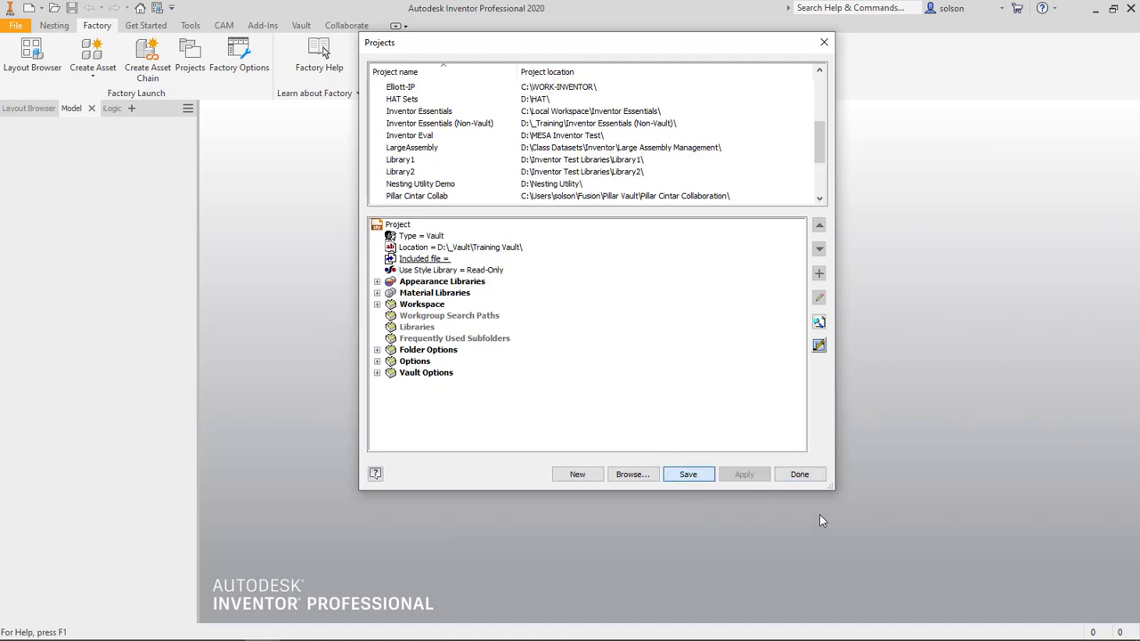
click(800, 475)
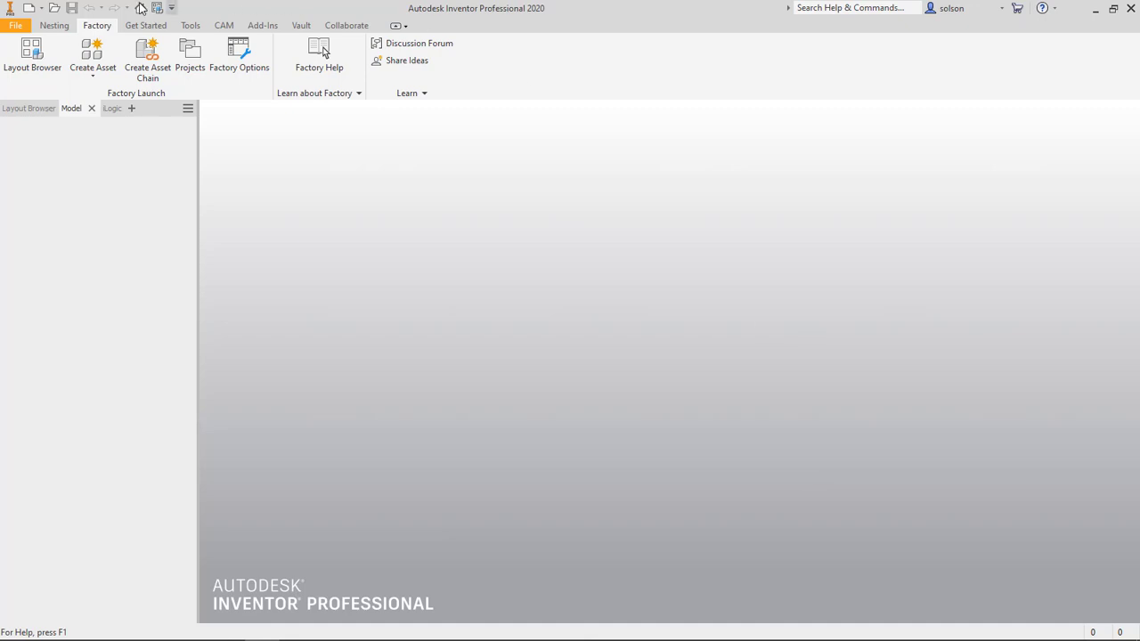
Step: Create a new Standard.ipt part, then undo Training Vault.ipj's check-out from the Vault browser
click(29, 8)
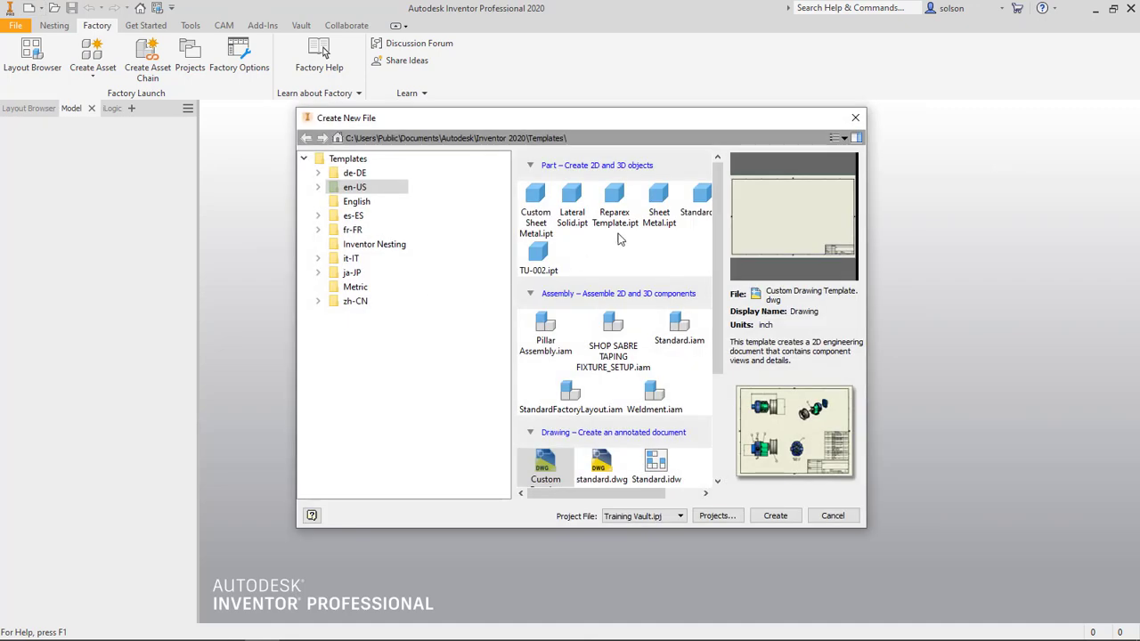
double_click(700, 203)
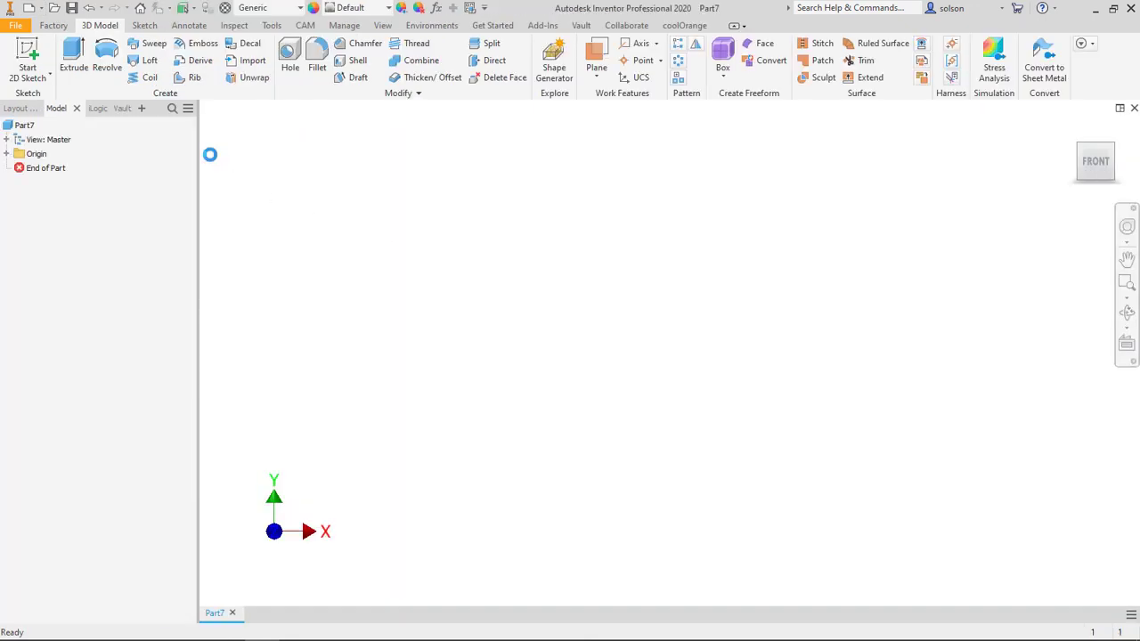
click(123, 109)
mouse_move(60, 149)
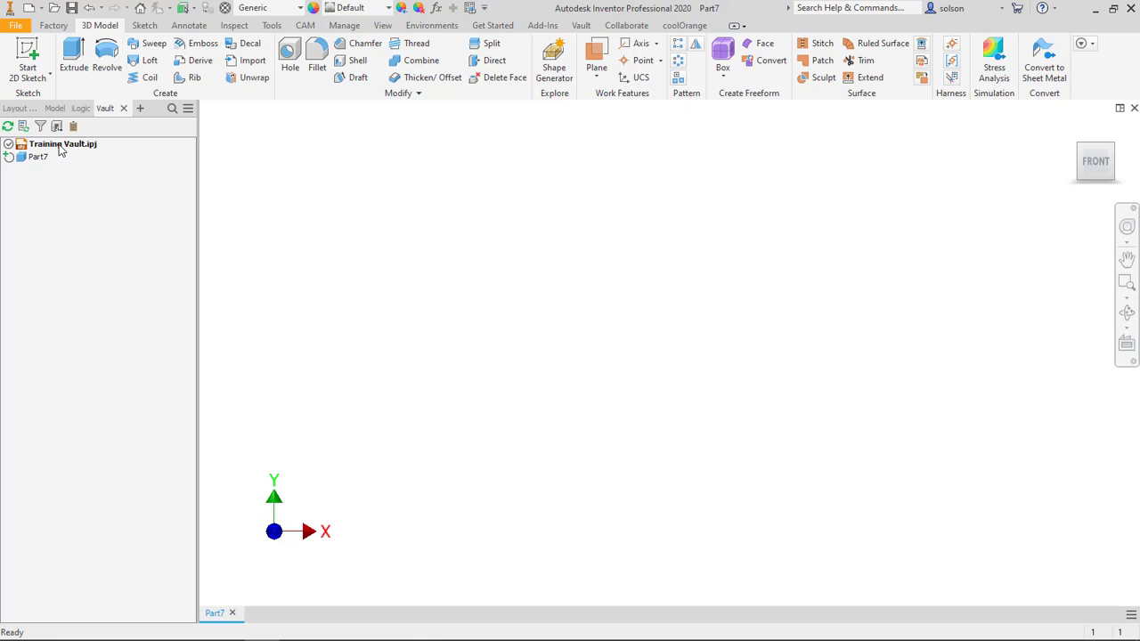
right_click(60, 151)
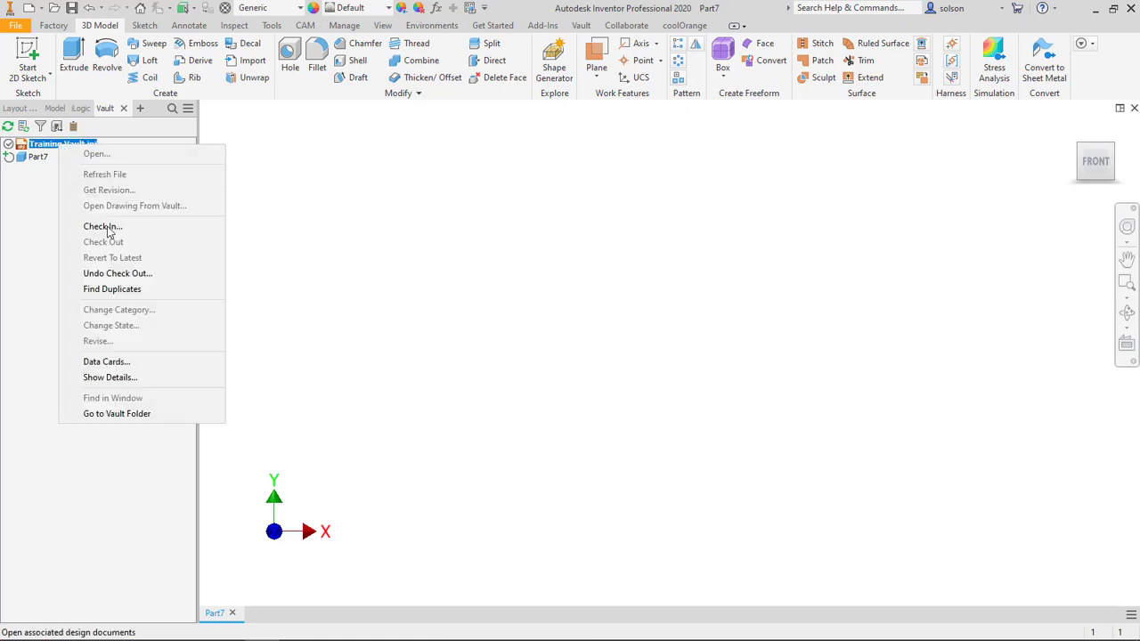
click(183, 274)
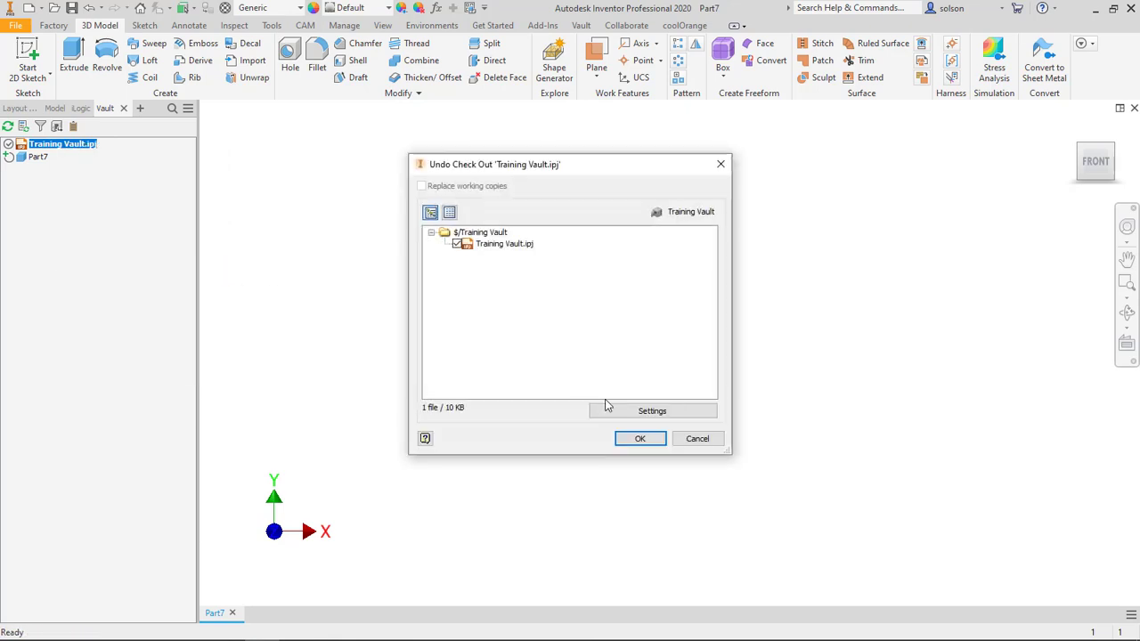
click(640, 438)
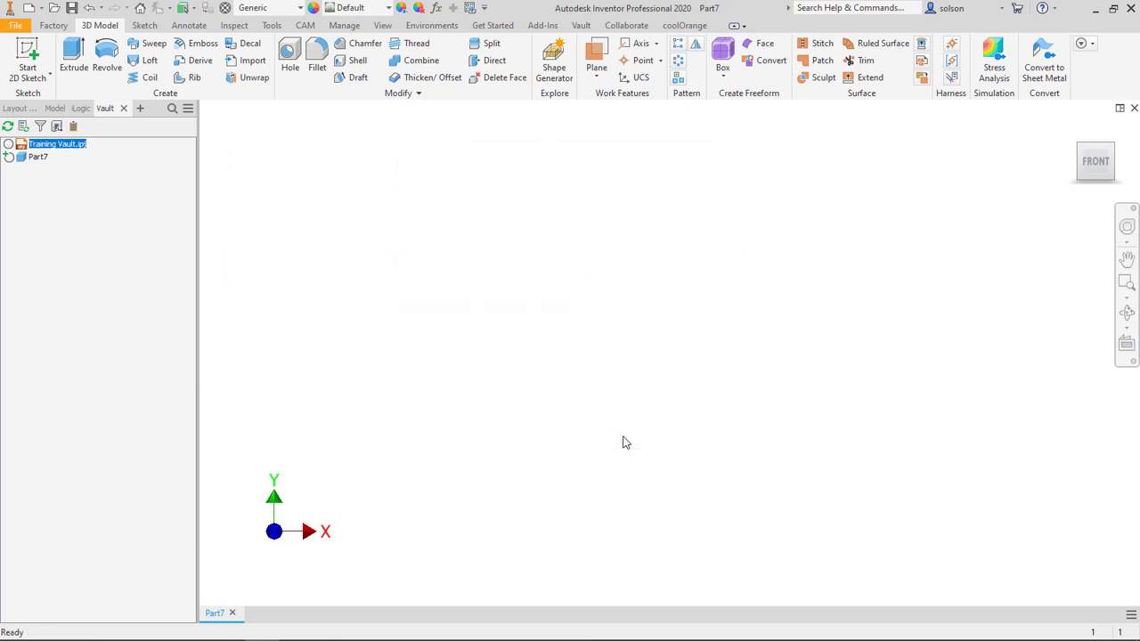